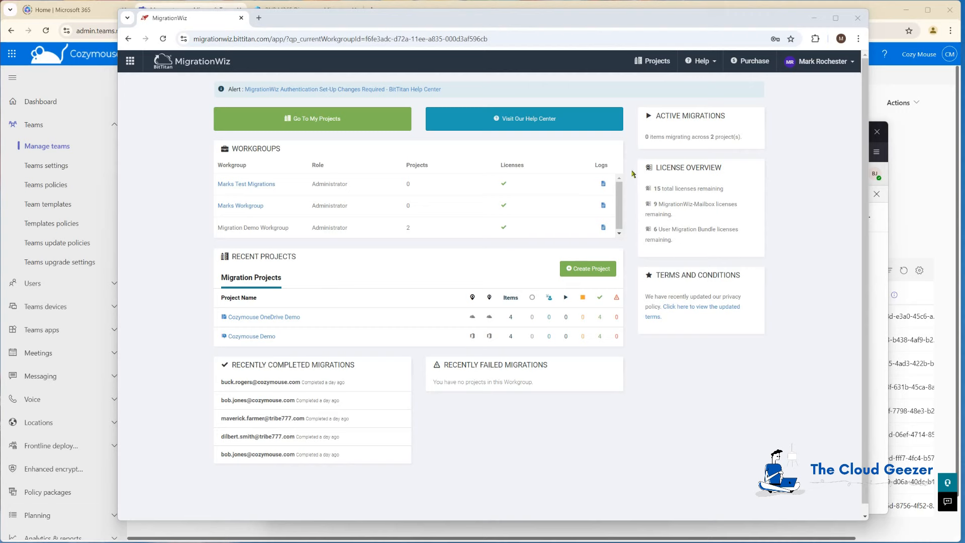
Open the help center's Microsoft Teams to Microsoft Teams Migration Guide for Version and Metadata Migration, under Microsoft Teams Migrations
left_click(698, 61)
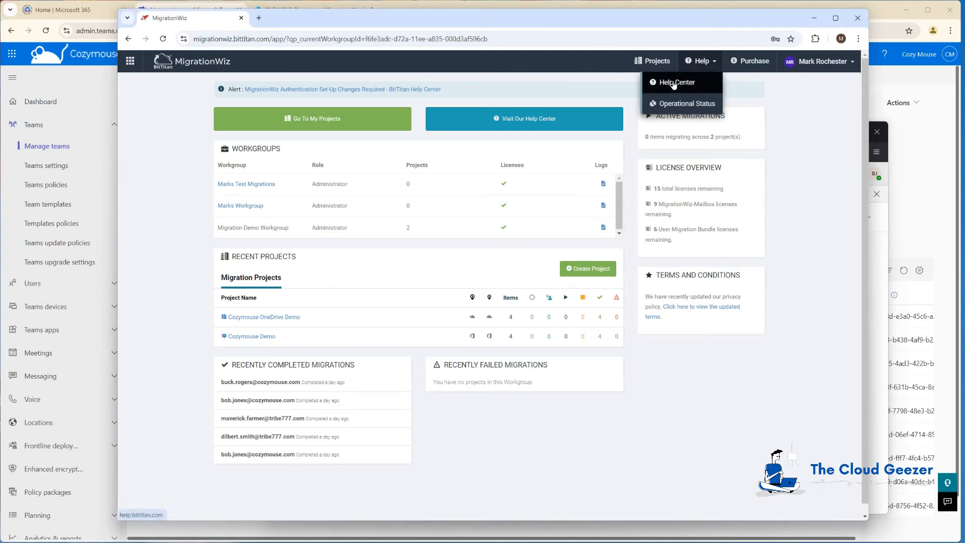
left_click(673, 83)
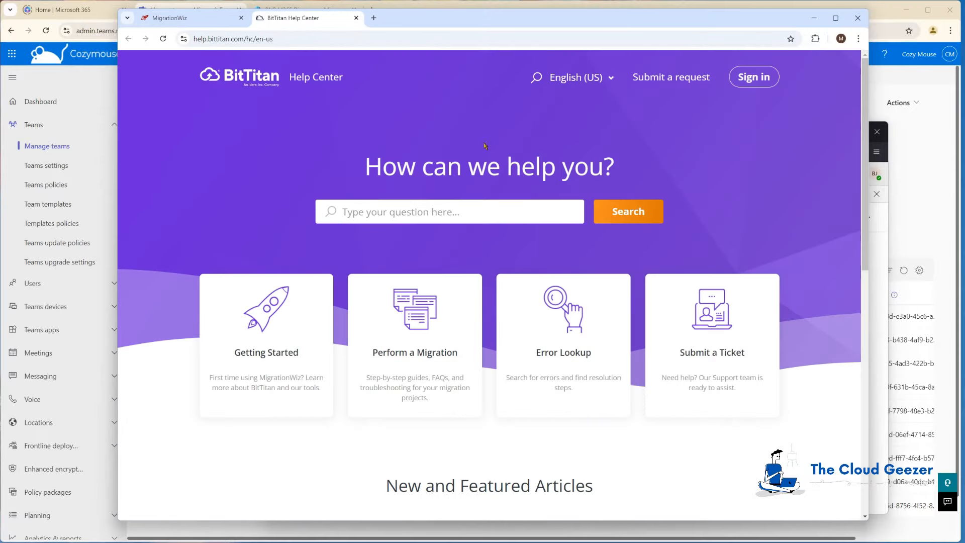
left_click(426, 315)
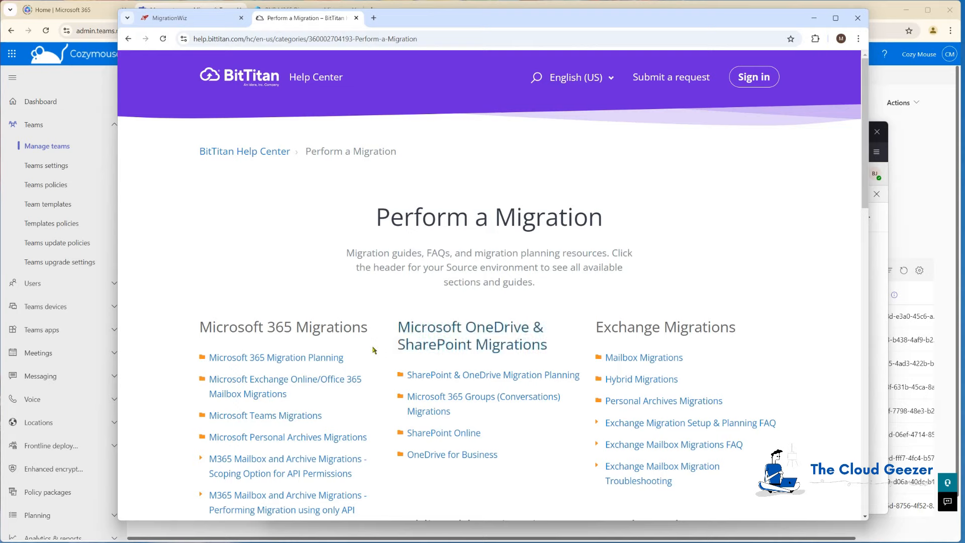
scroll(357, 346, "down", 1)
left_click(273, 370)
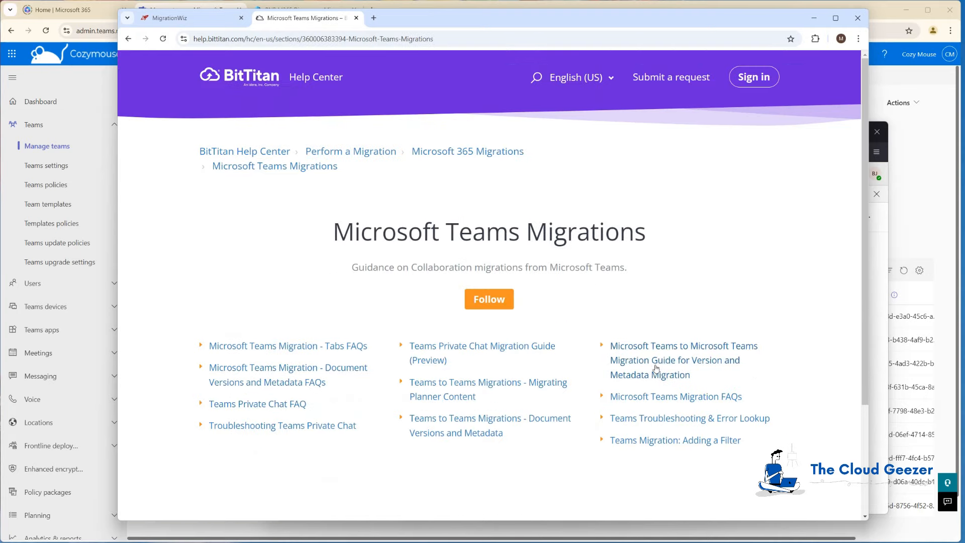
left_click(661, 364)
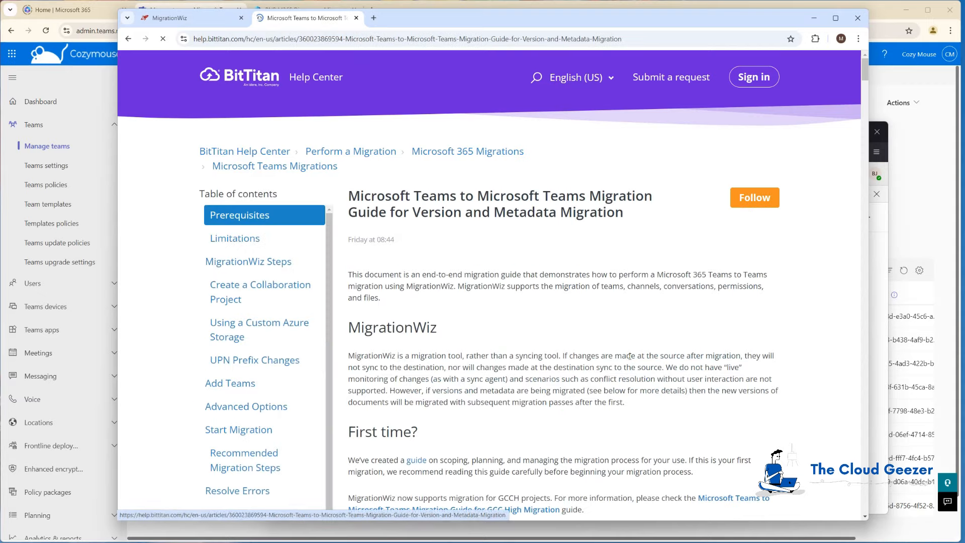
Read the guide's Prerequisites section and copy the address of the MigrationWiz-Teams-FullControl link given for the Source
scroll(591, 359, "down", 4)
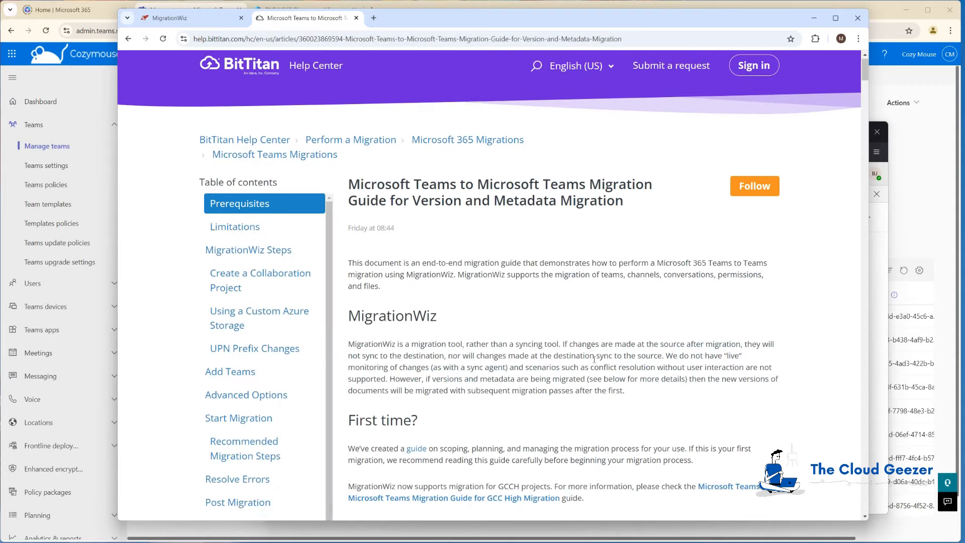
scroll(598, 359, "down", 6)
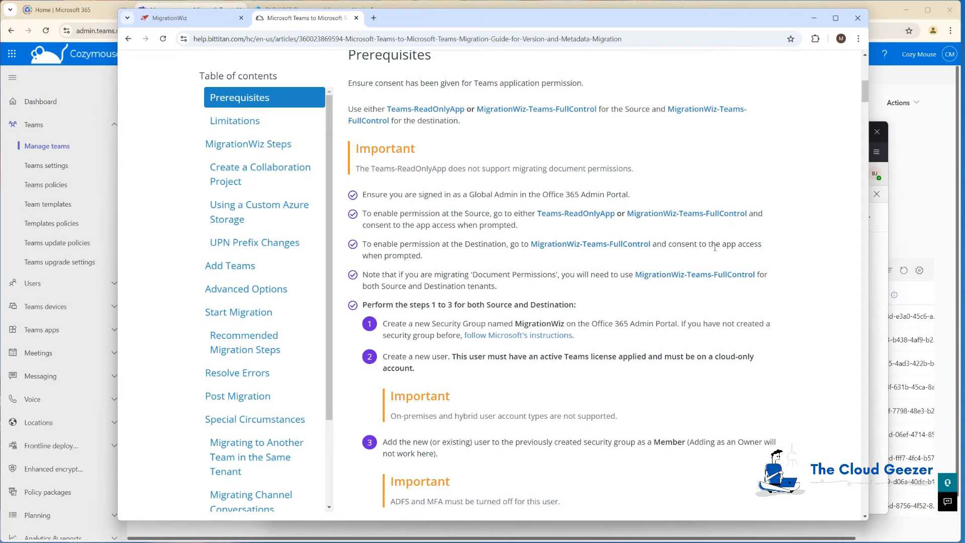
scroll(691, 284, "down", 2)
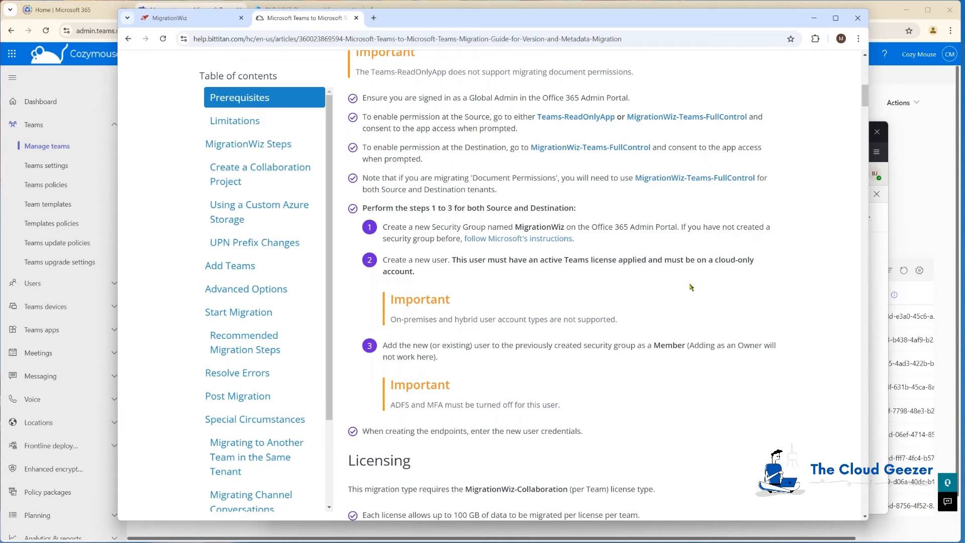
scroll(690, 287, "up", 1)
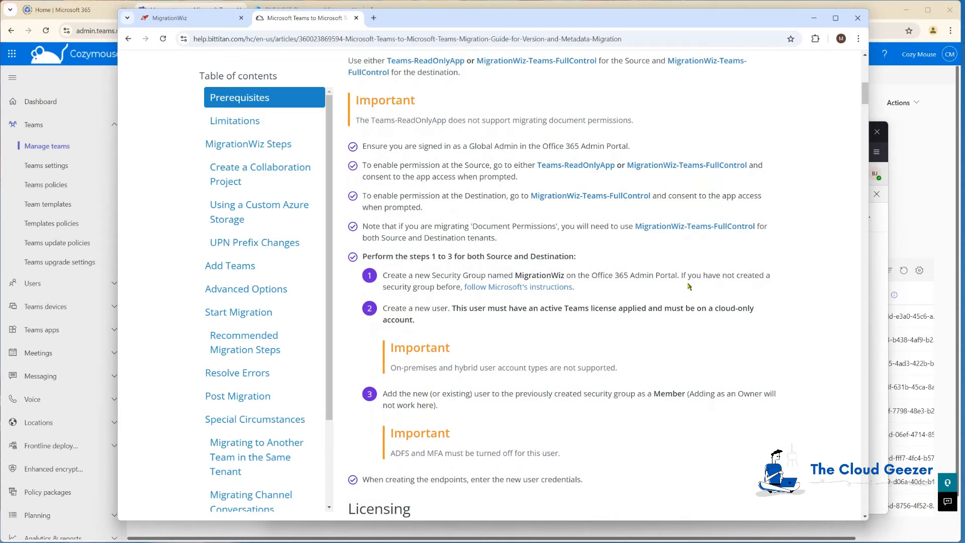
scroll(687, 284, "up", 2)
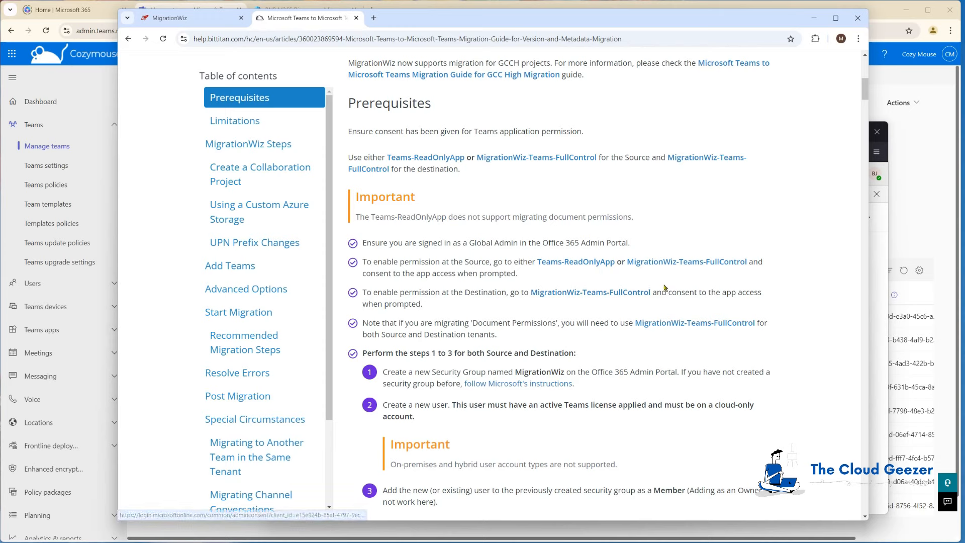
right_click(682, 266)
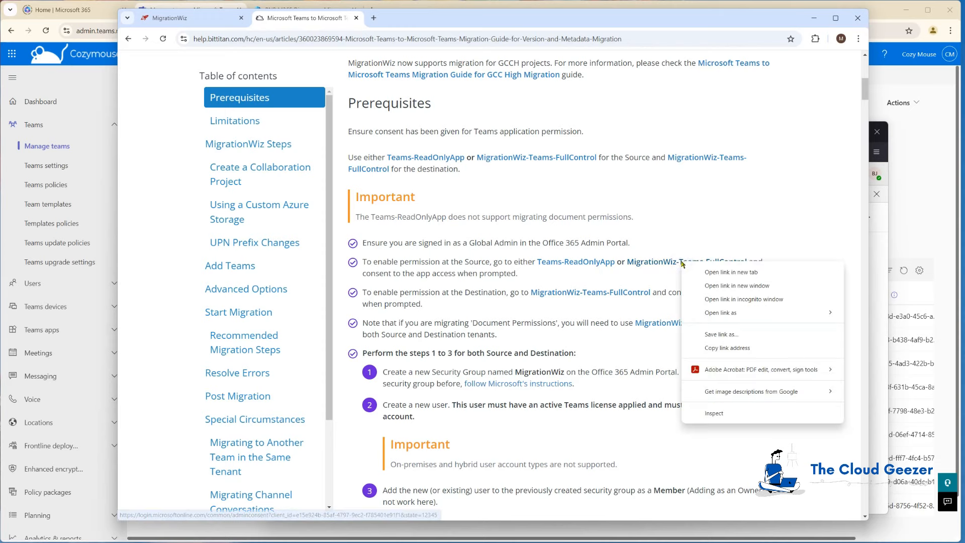
left_click(716, 349)
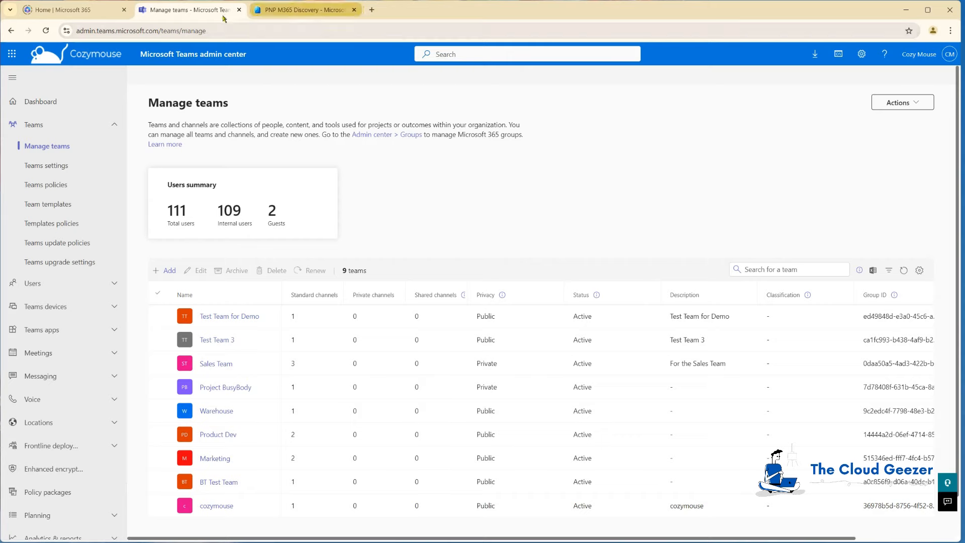
Switch to the Cozymouse tenant's browser window and load the copied consent link in a new tab
left_click(71, 10)
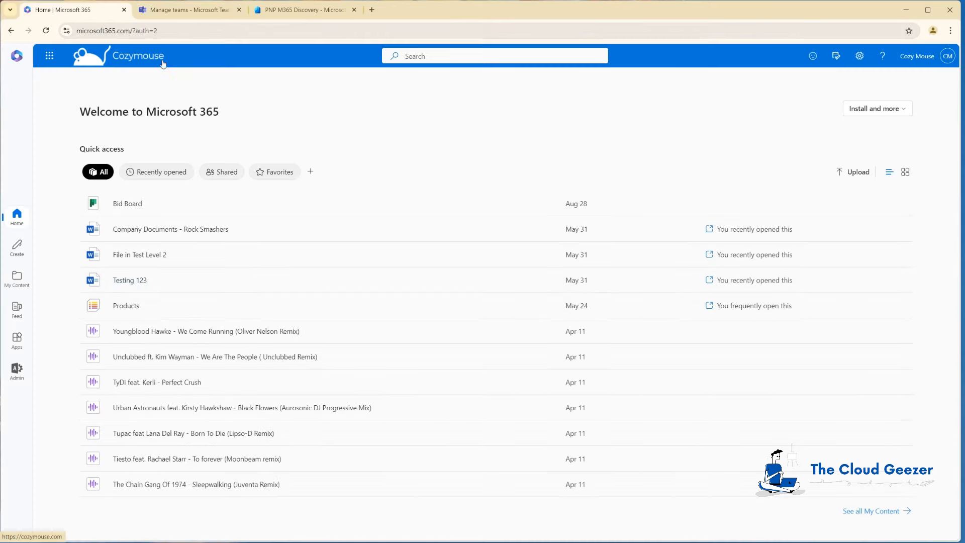
left_click(181, 11)
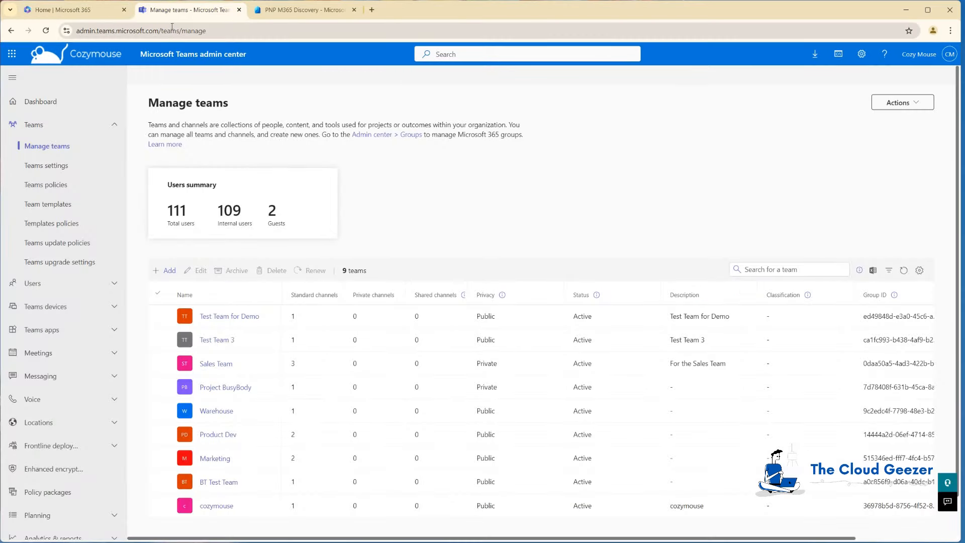
left_click(372, 10)
left_click(293, 28)
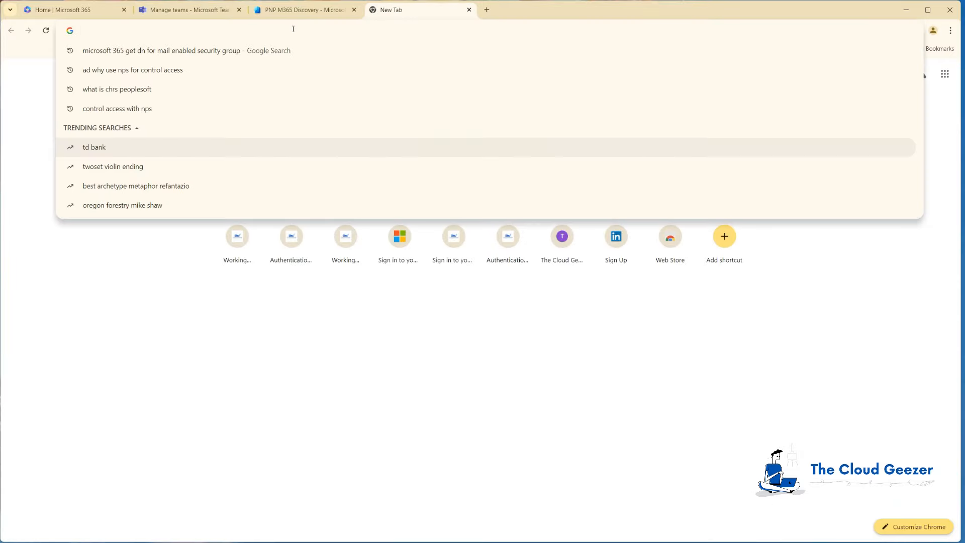
key("ctrl+v")
key("Return")
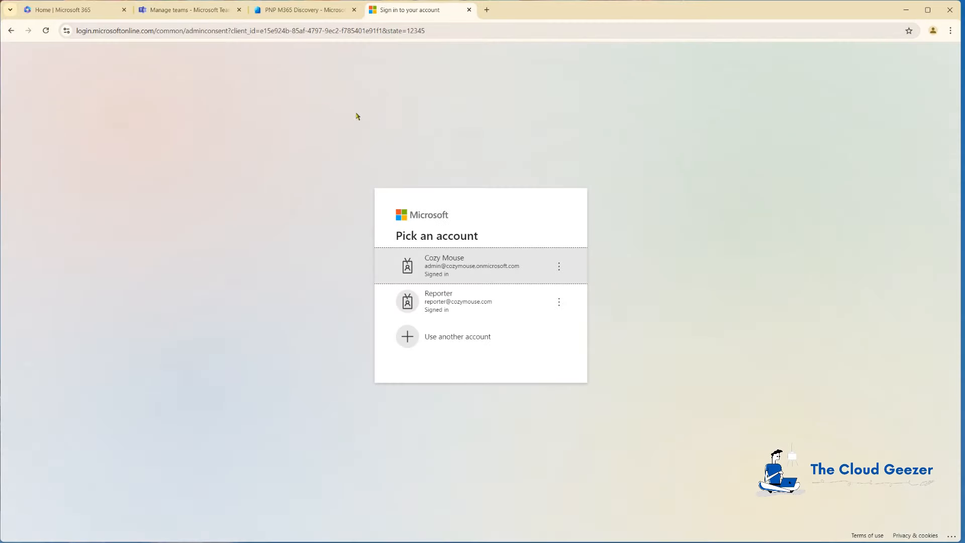
Grant MigrationWiz-Teams-FullControl consent with the Cozymouse admin account and close the resulting page
left_click(473, 269)
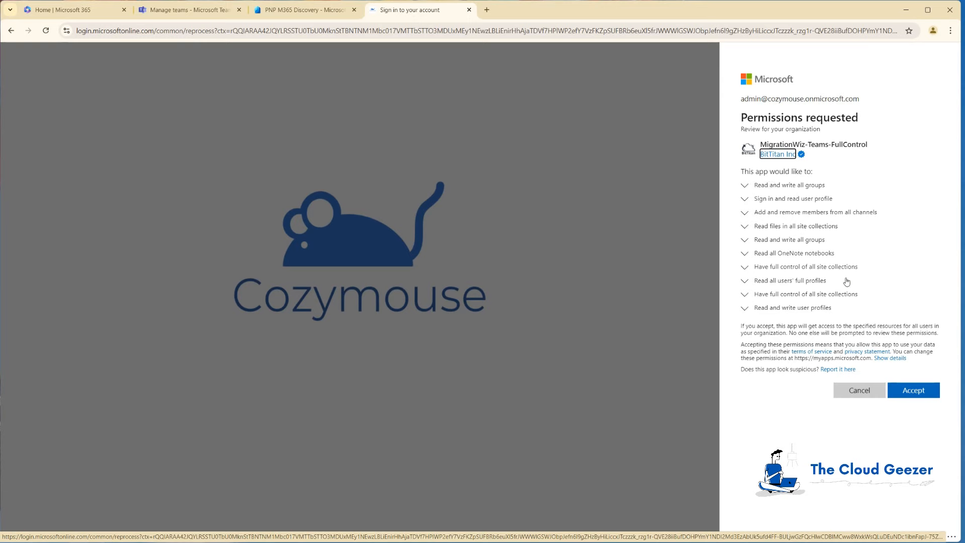
left_click(918, 392)
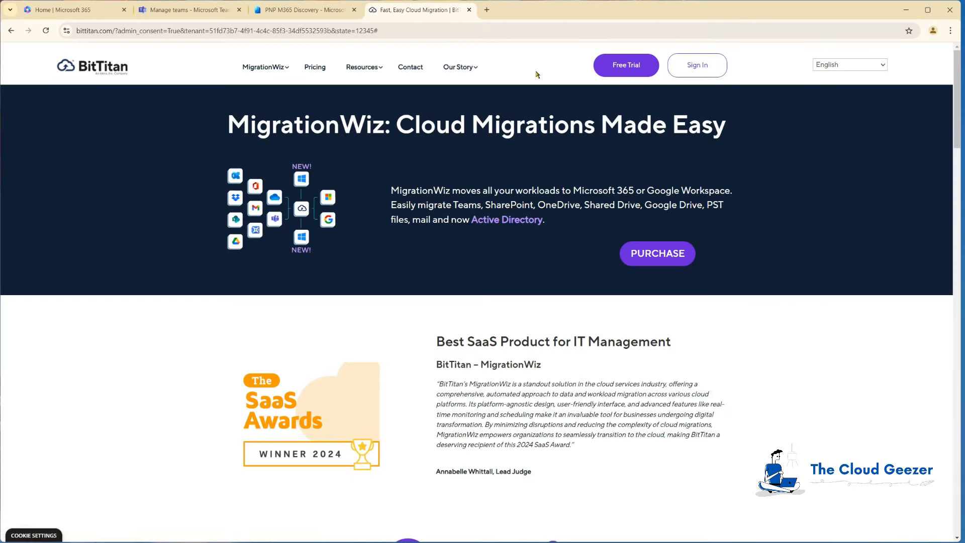
left_click(469, 11)
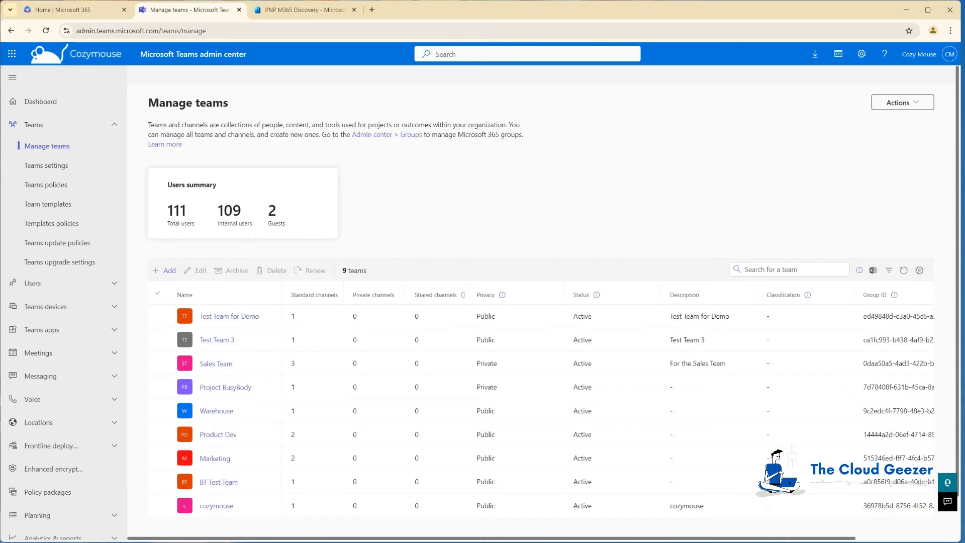
Switch to the other tenant's Teams admin center window and check which account is signed in
key("alt+Tab")
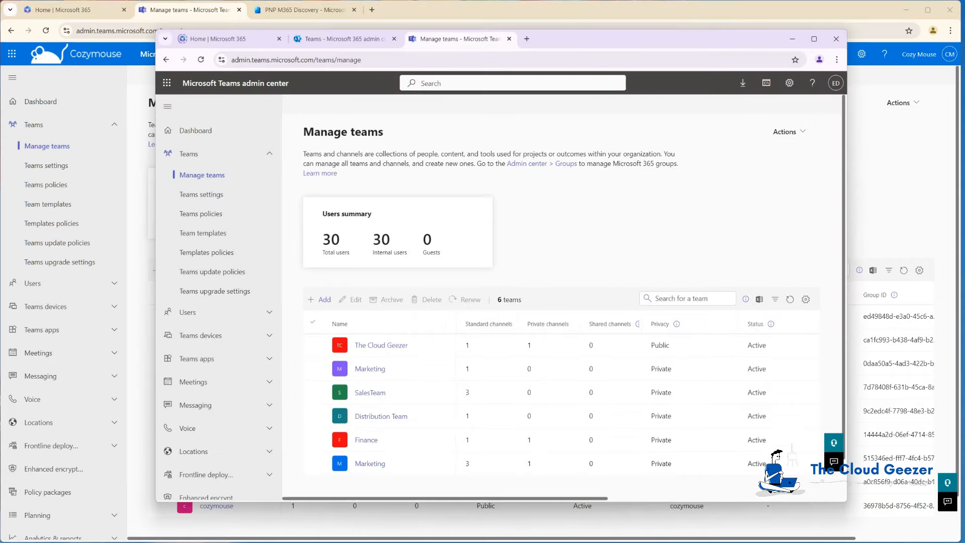
left_click(836, 83)
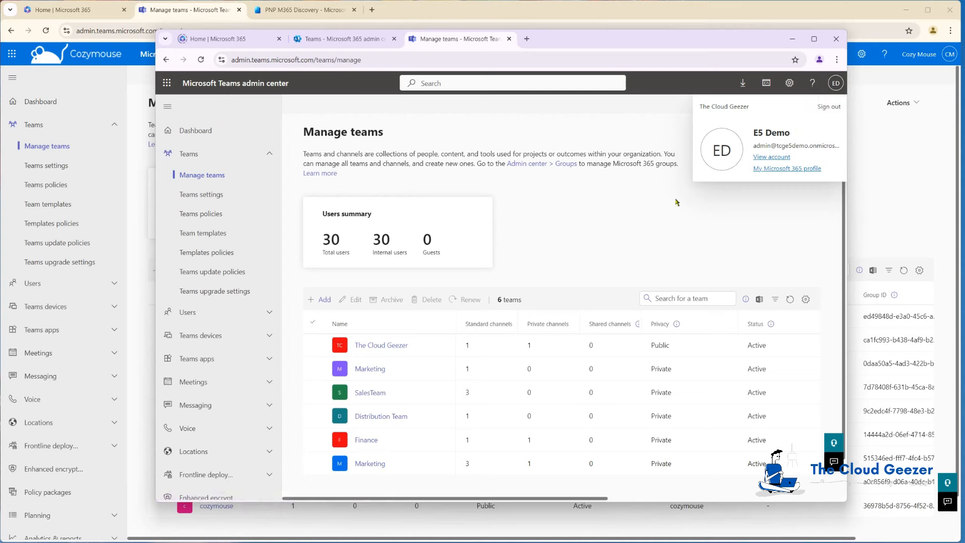
left_click(599, 237)
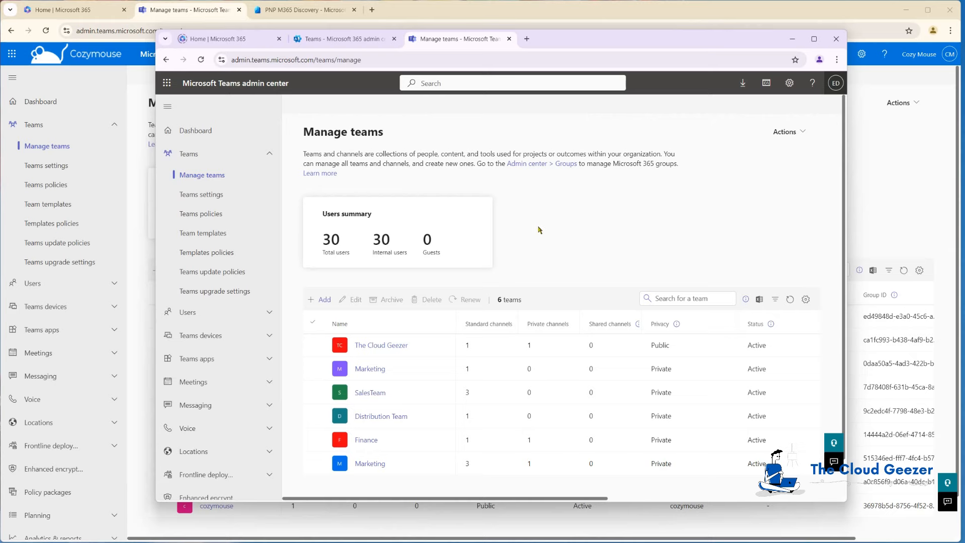
Grant consent through the copied link in this second tenant with the E5 Demo admin account, and close the resulting page
left_click(527, 39)
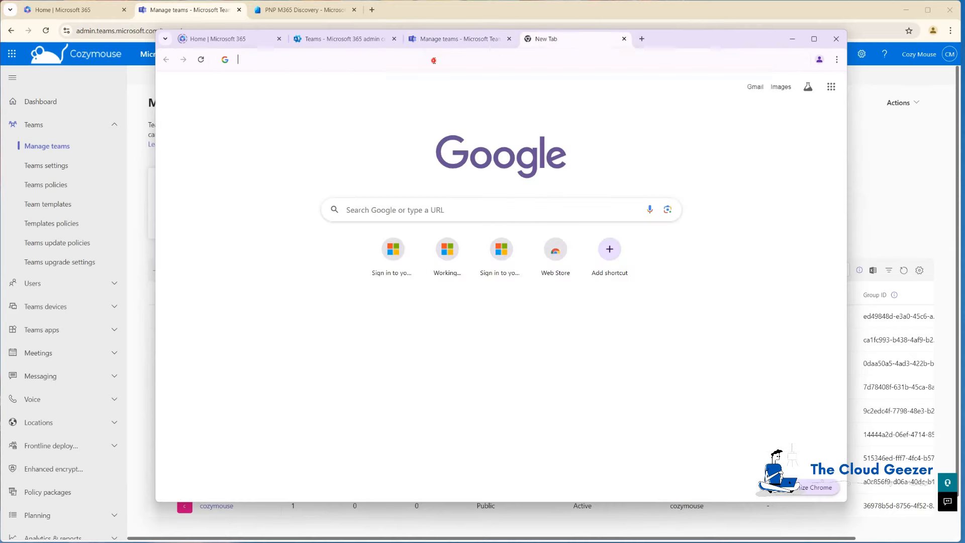
key("ctrl+v")
key("Return")
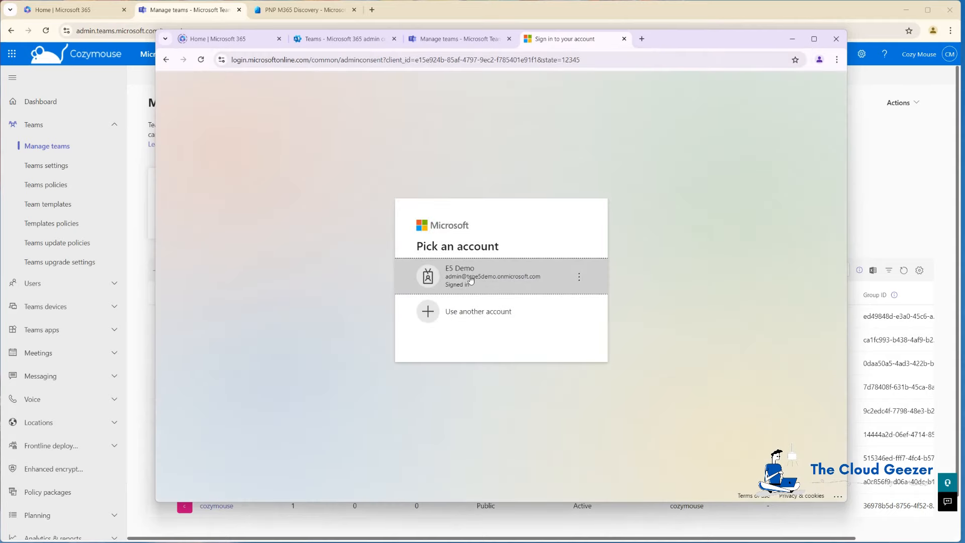
left_click(449, 278)
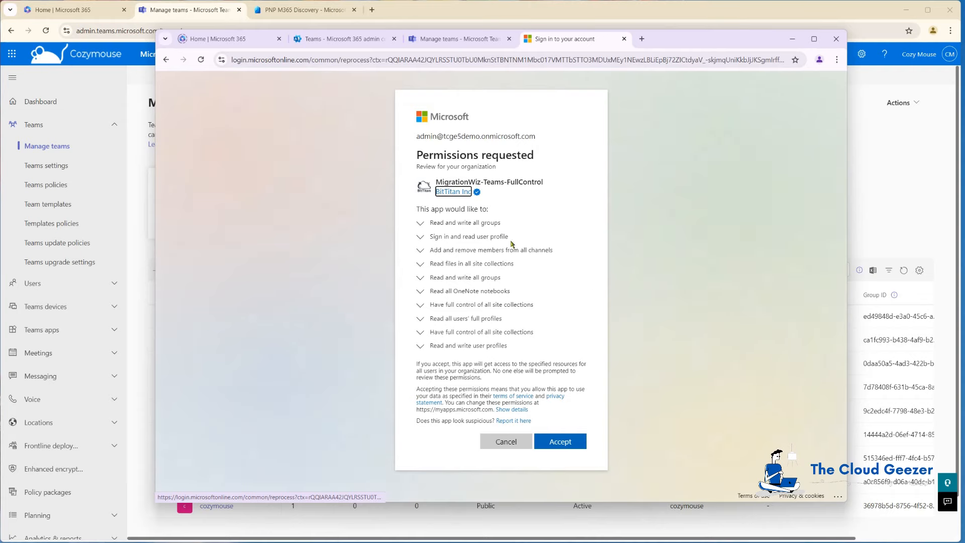
left_click(572, 442)
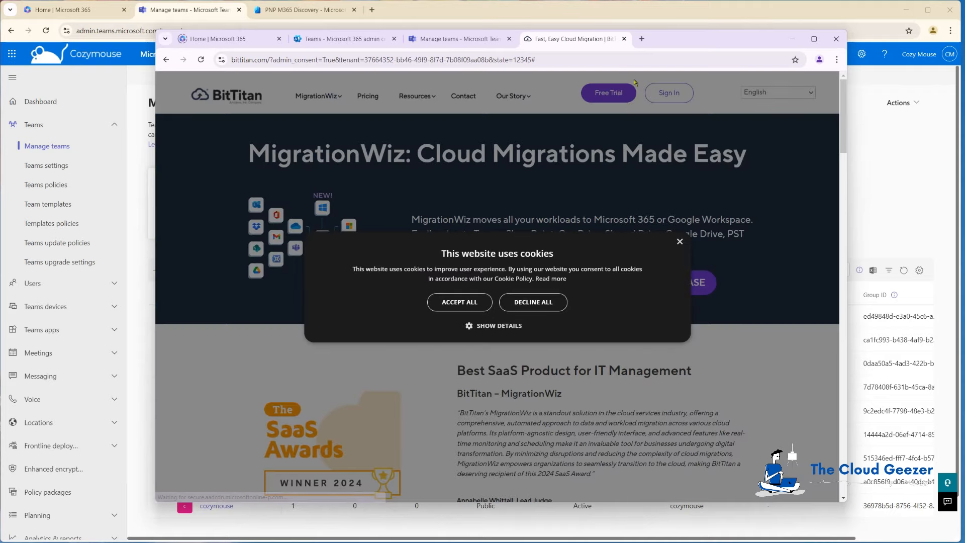
left_click(624, 39)
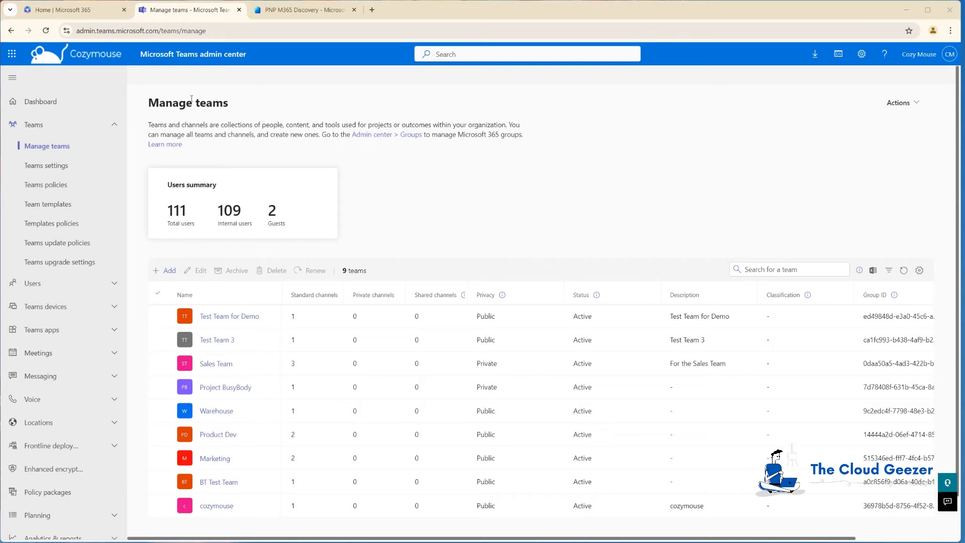
Open the Microsoft 365 admin center for the Cozymouse tenant and display its list of active users
left_click(64, 11)
left_click(19, 367)
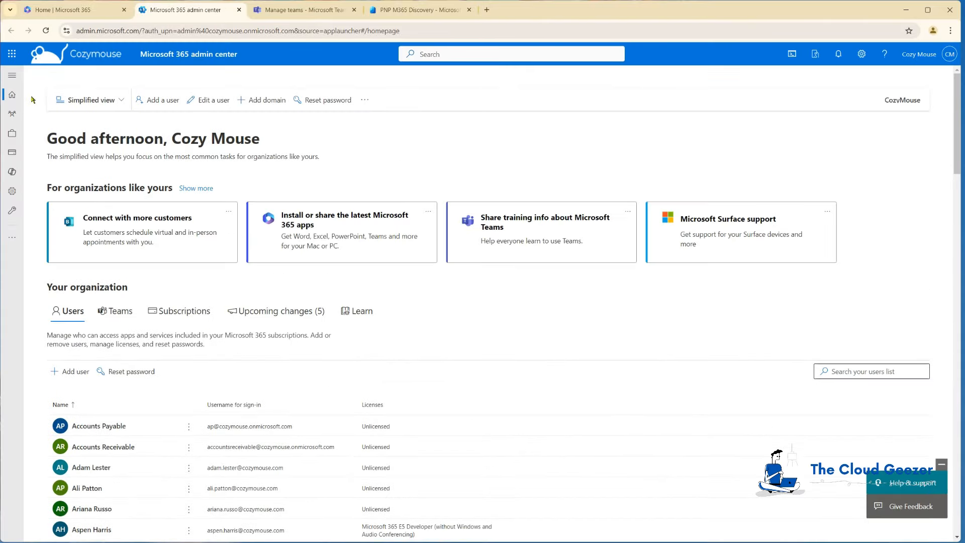
left_click(12, 75)
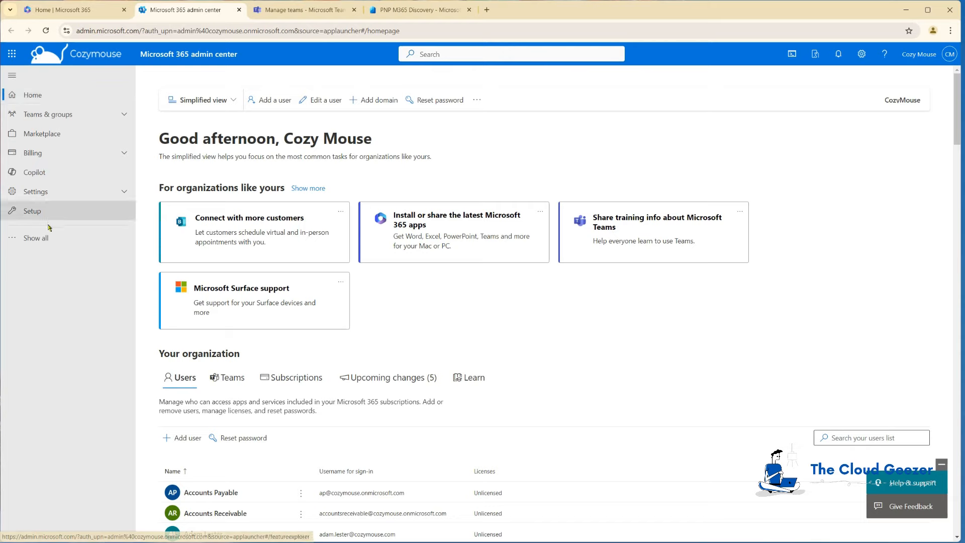
left_click(37, 236)
left_click(32, 114)
left_click(48, 133)
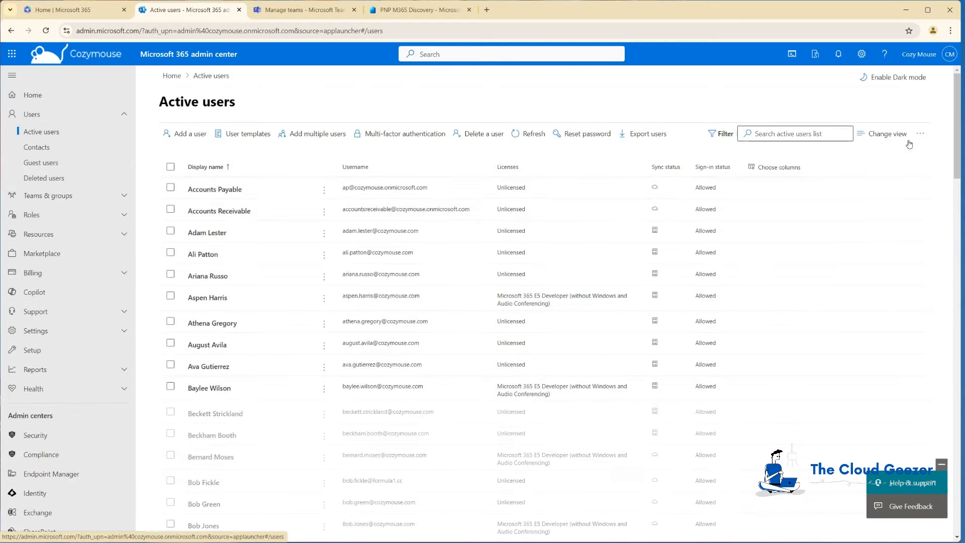
Find the Mig Wiz service account among the active users, review its roles and groups, and close its details
scroll(959, 149, "down", 3)
left_click_drag(960, 149, 960, 426)
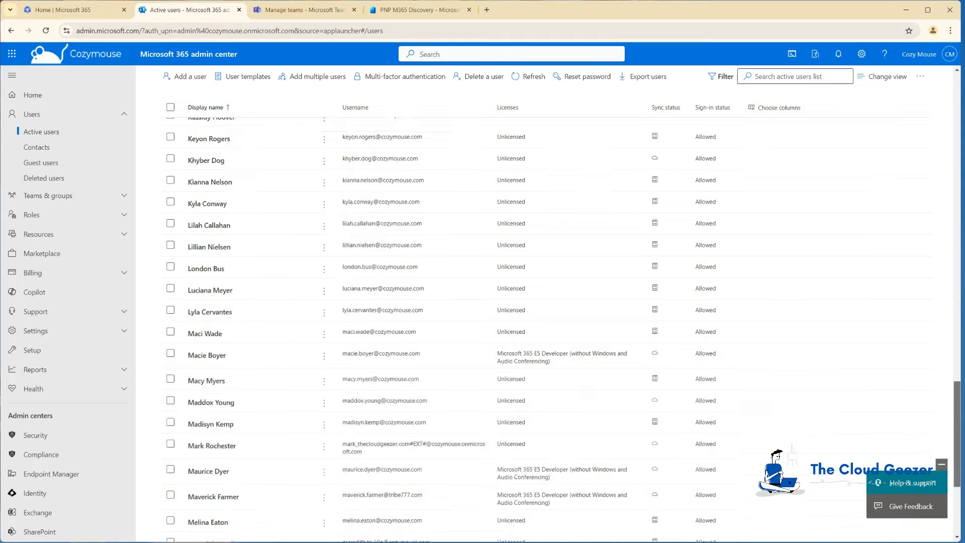
scroll(307, 280, "down", 2)
scroll(578, 418, "down", 1)
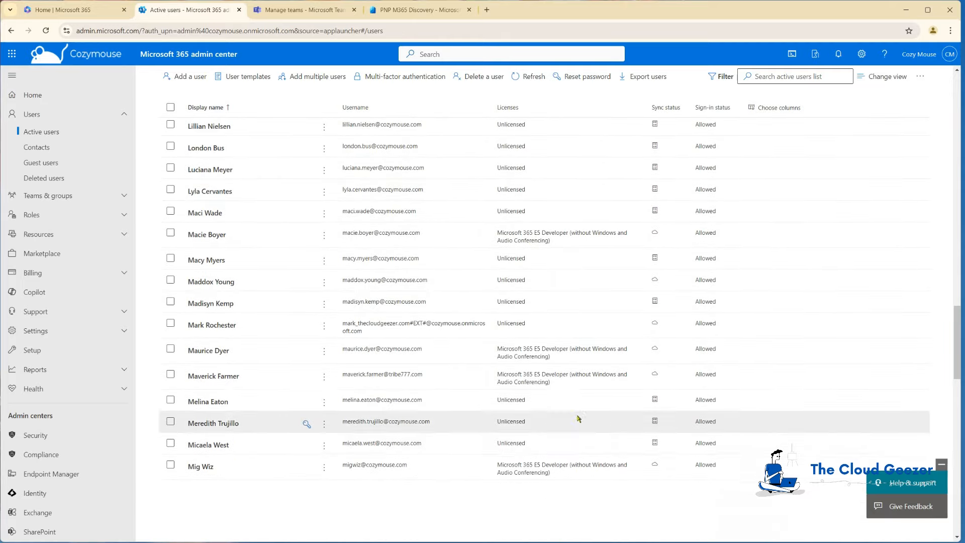
left_click(206, 467)
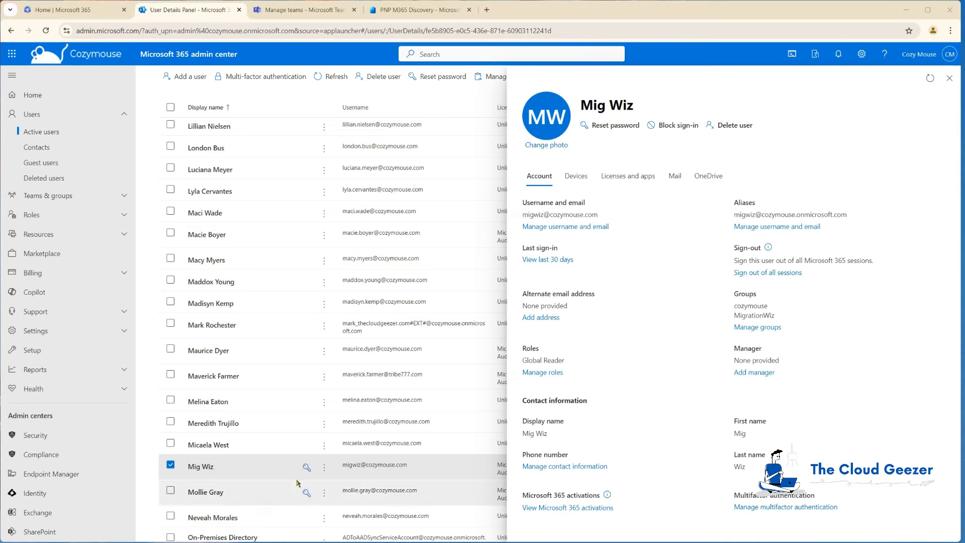
left_click(171, 466)
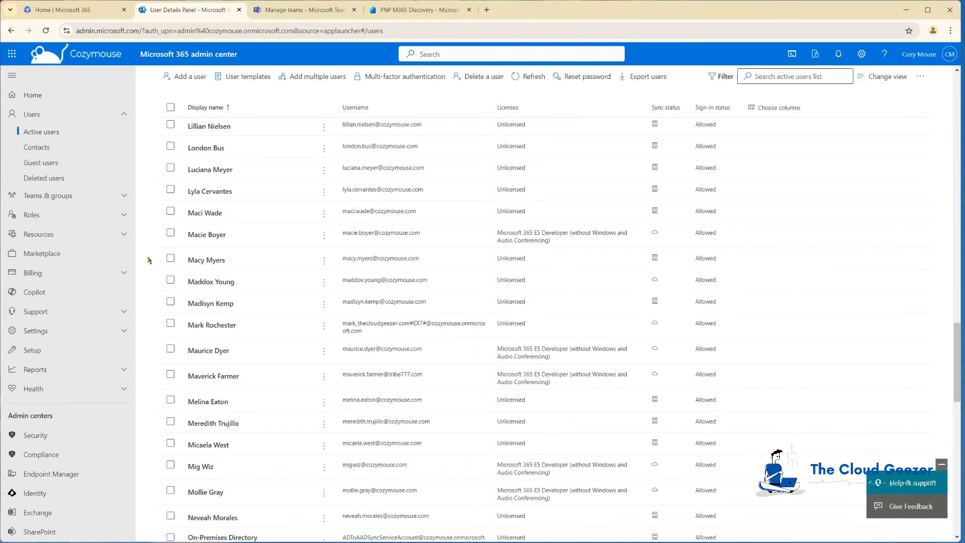
Open the MigrationWiz security group in the Cozymouse tenant, check its members, and close its details
left_click(68, 195)
left_click(49, 216)
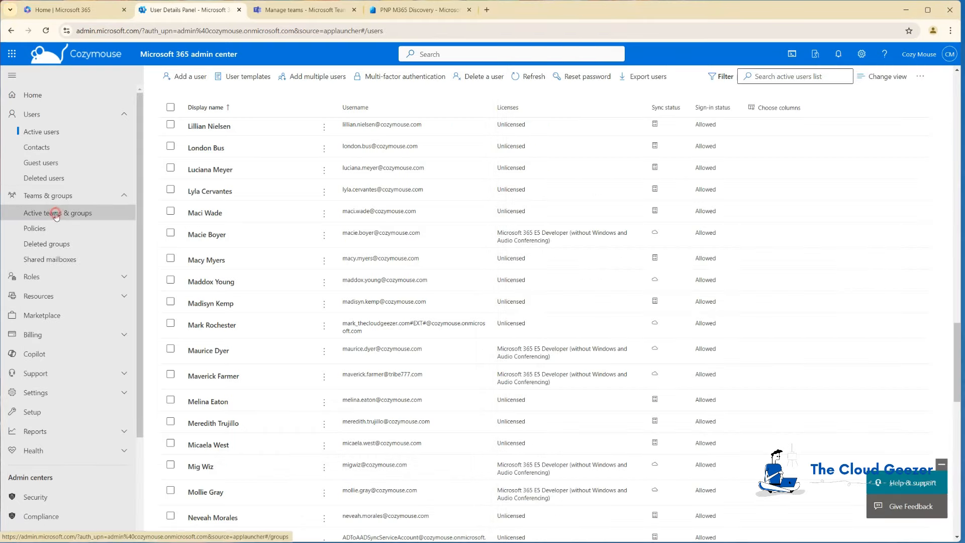
left_click(354, 177)
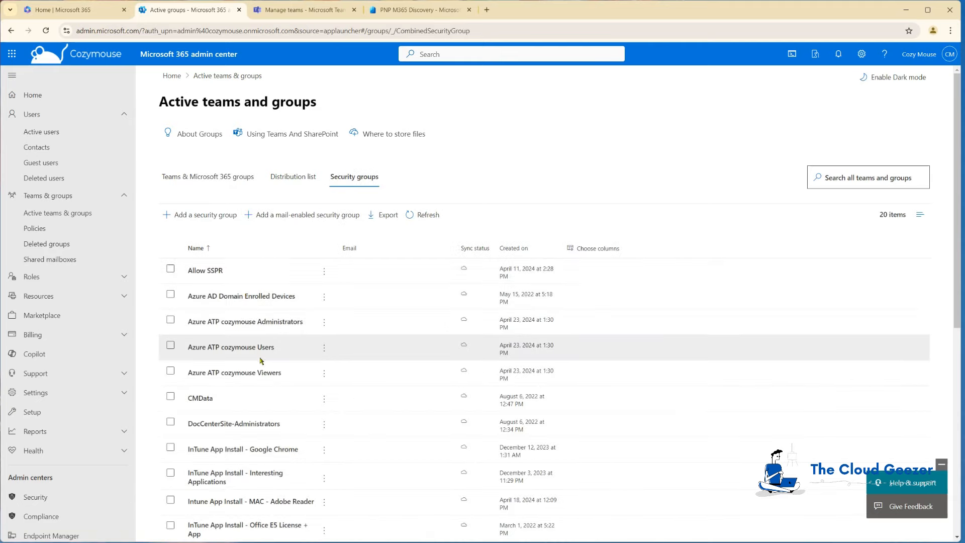
scroll(260, 357, "down", 2)
scroll(260, 357, "down", 1)
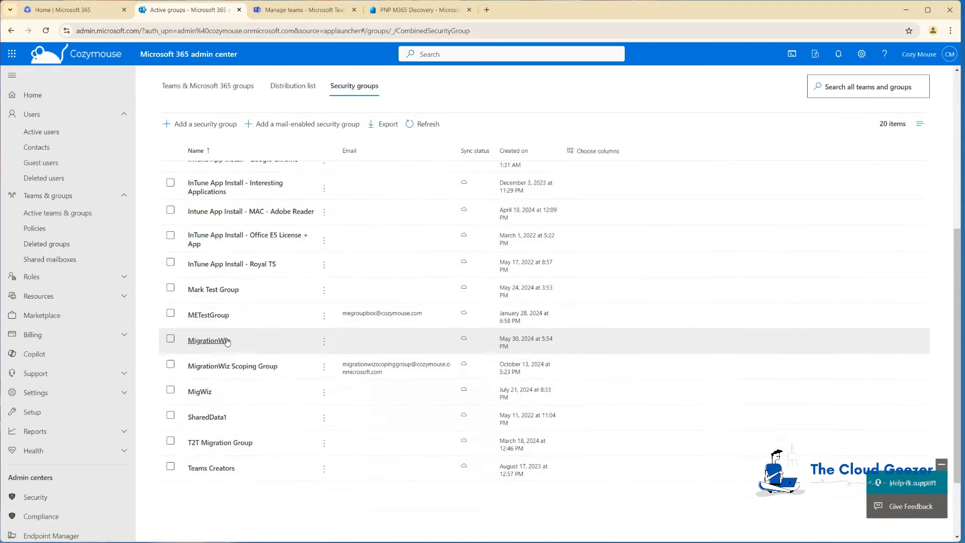
left_click(210, 340)
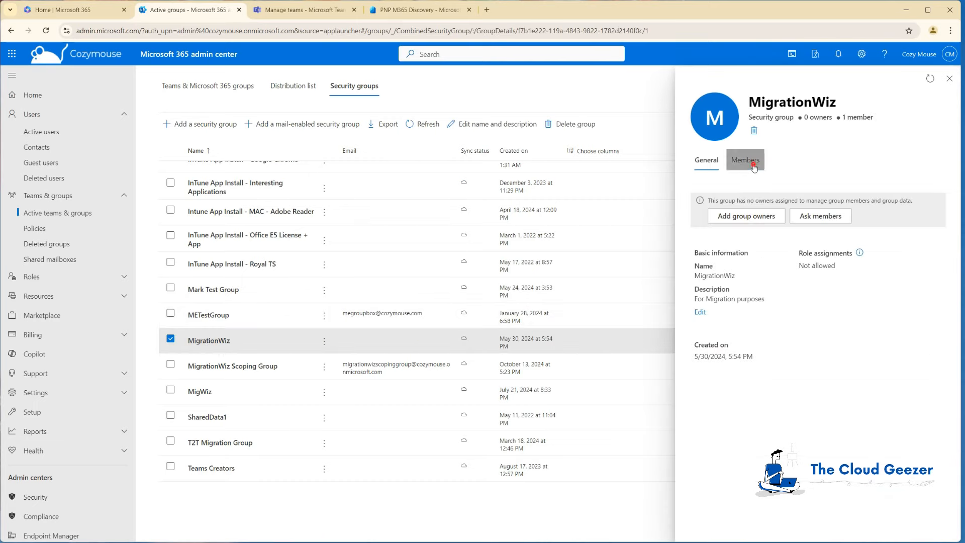
left_click(745, 161)
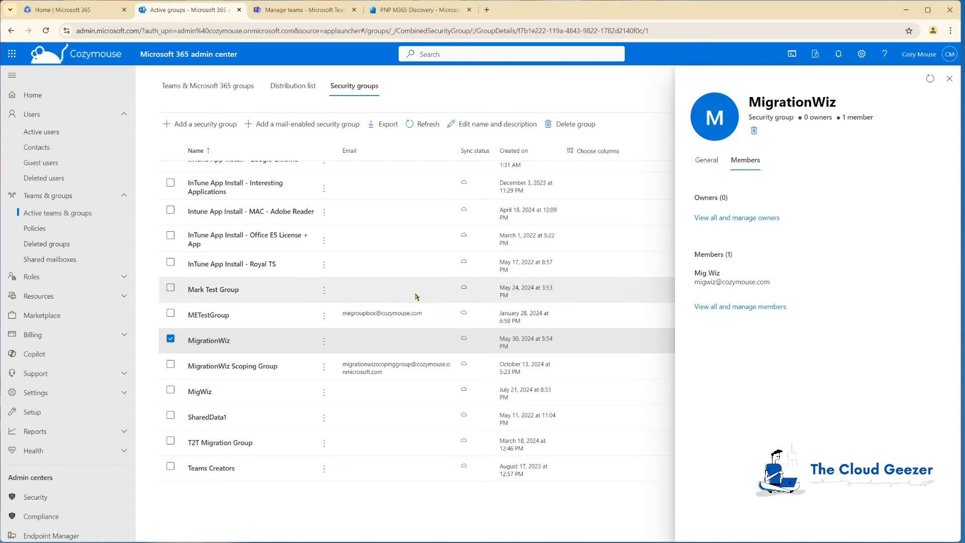
left_click(172, 340)
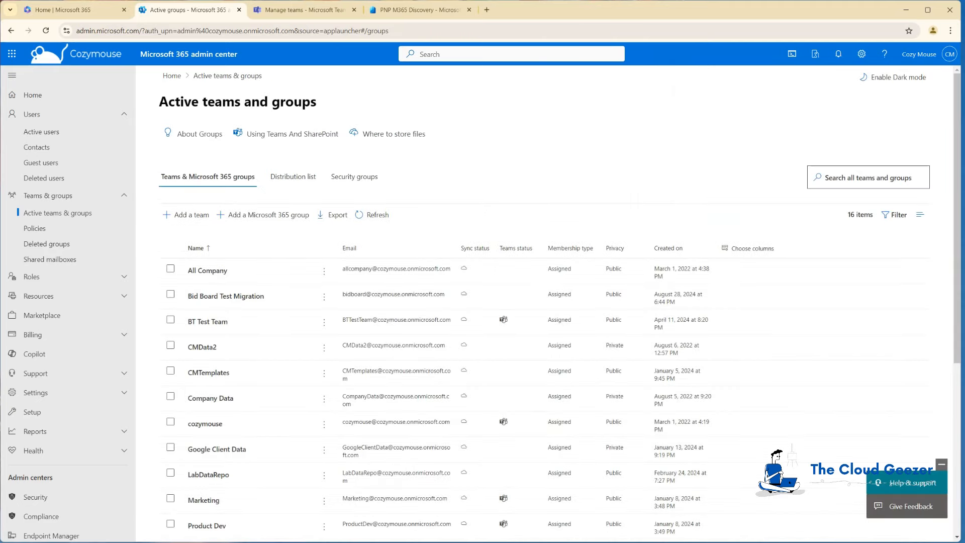
Switch to the second tenant's Microsoft 365 admin center, review the Migration Wiz Service Account's roles and groups among the active users, and close its details
left_click(437, 542)
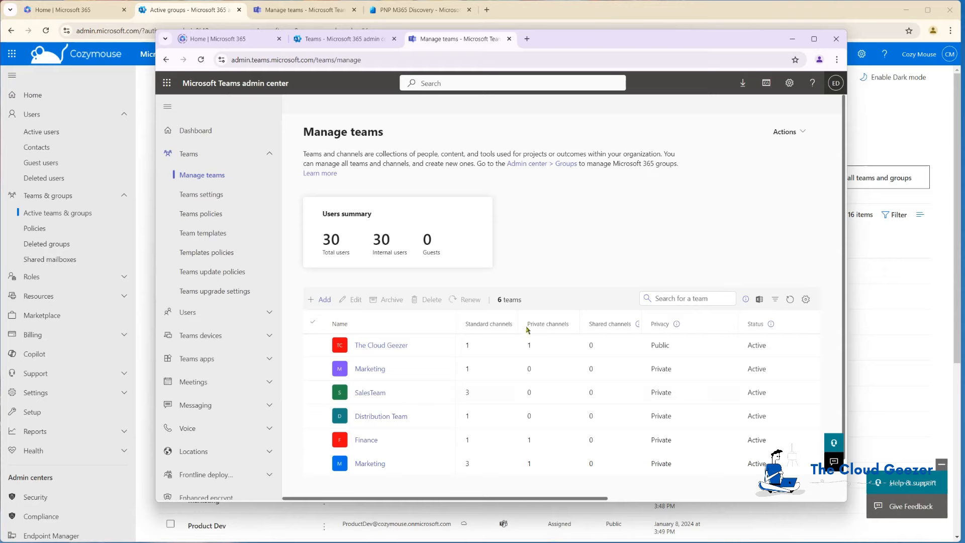
left_click(347, 40)
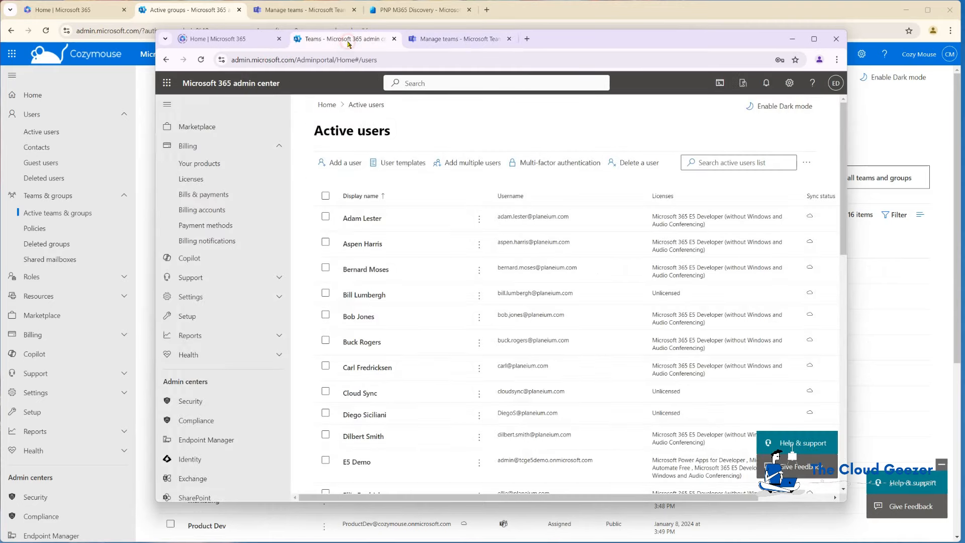
scroll(228, 193, "up", 5)
left_click(226, 160)
left_click_drag(842, 137, 843, 272)
scroll(574, 292, "down", 2)
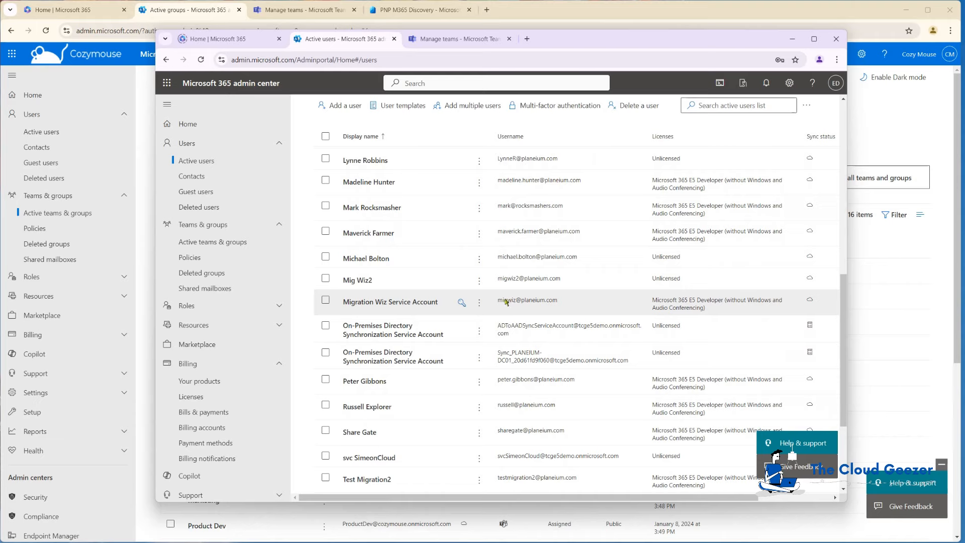
left_click(371, 303)
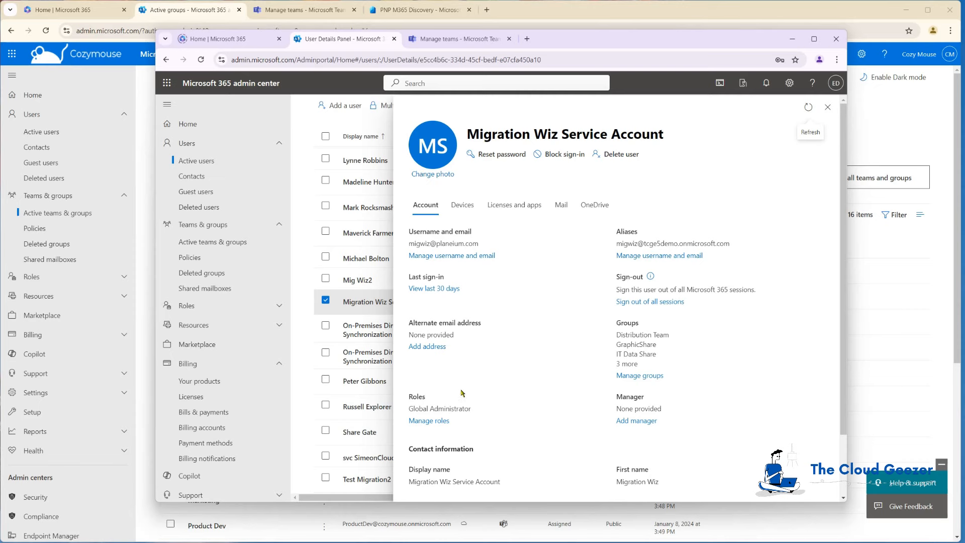
left_click(828, 108)
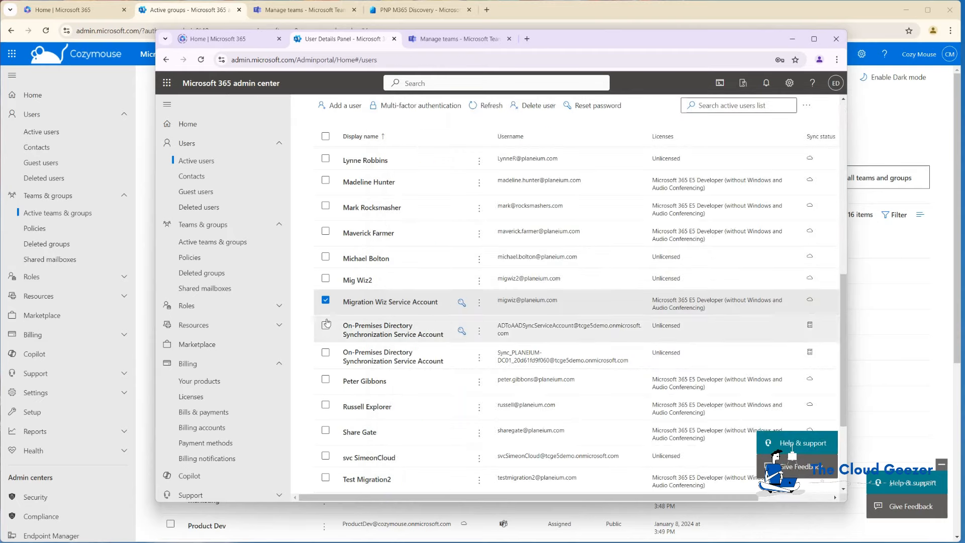
Check the members of the second tenant's MigrationWiz security group, close its details, and clear its selection
left_click(201, 243)
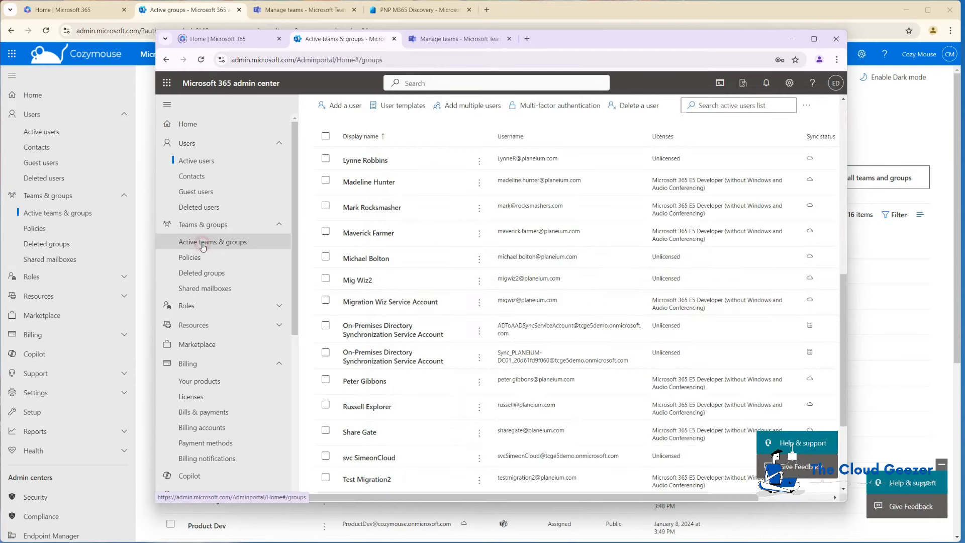
left_click(509, 205)
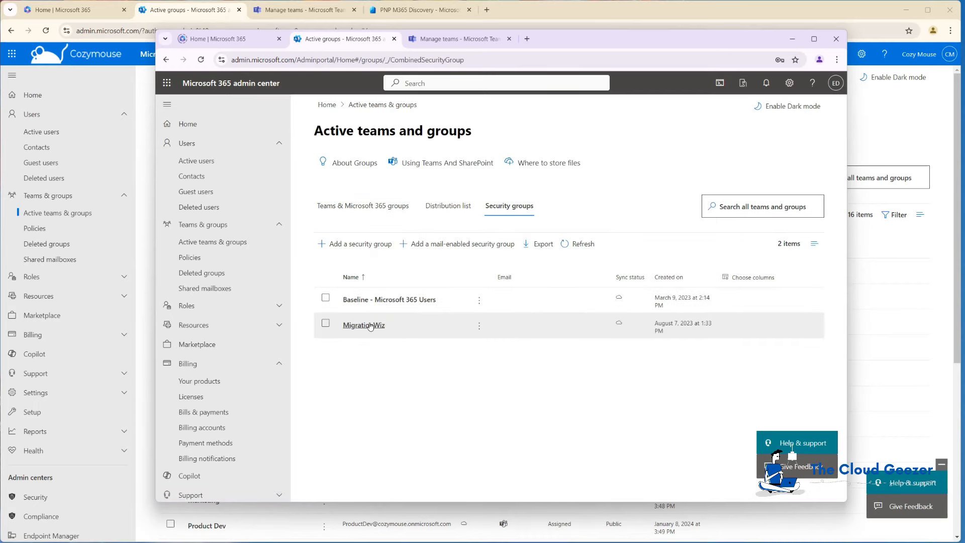
left_click(364, 324)
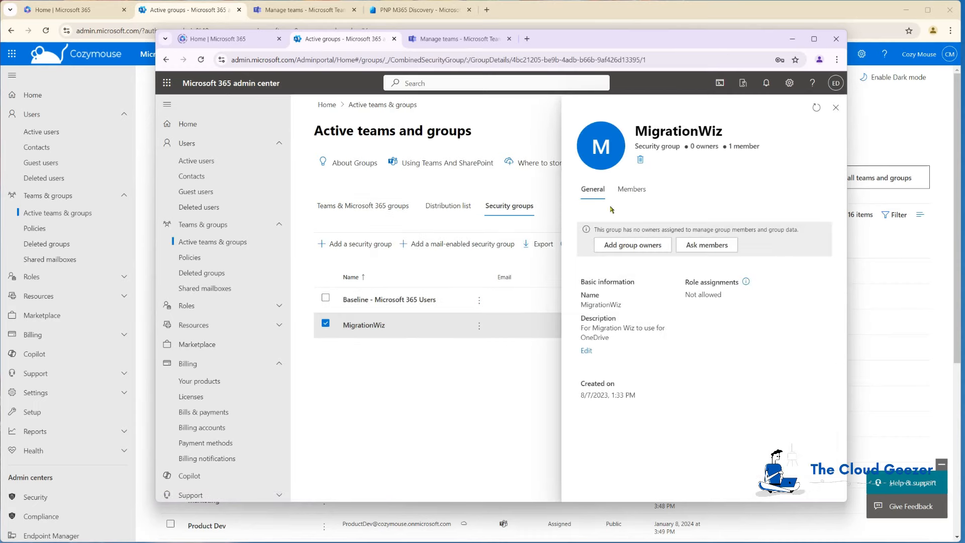
left_click(626, 191)
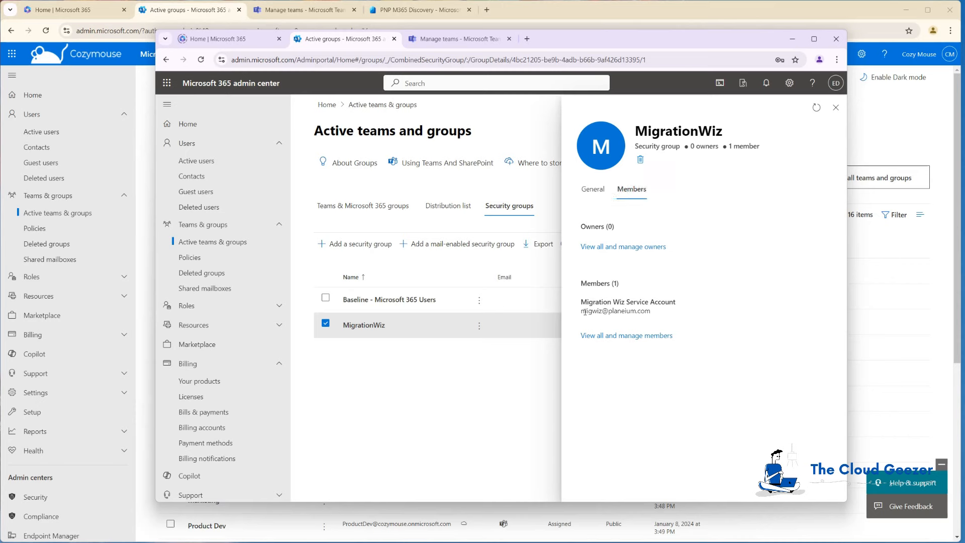
left_click(836, 109)
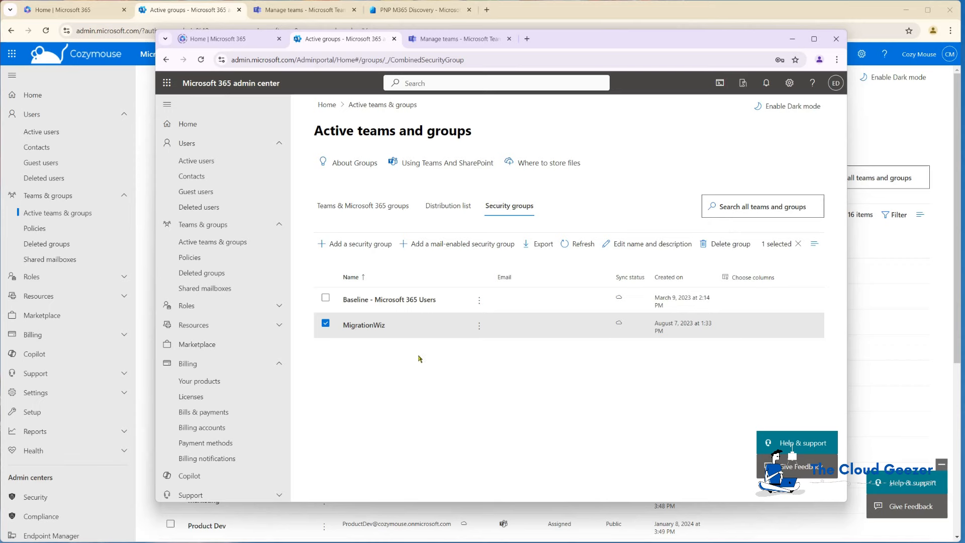
left_click(326, 323)
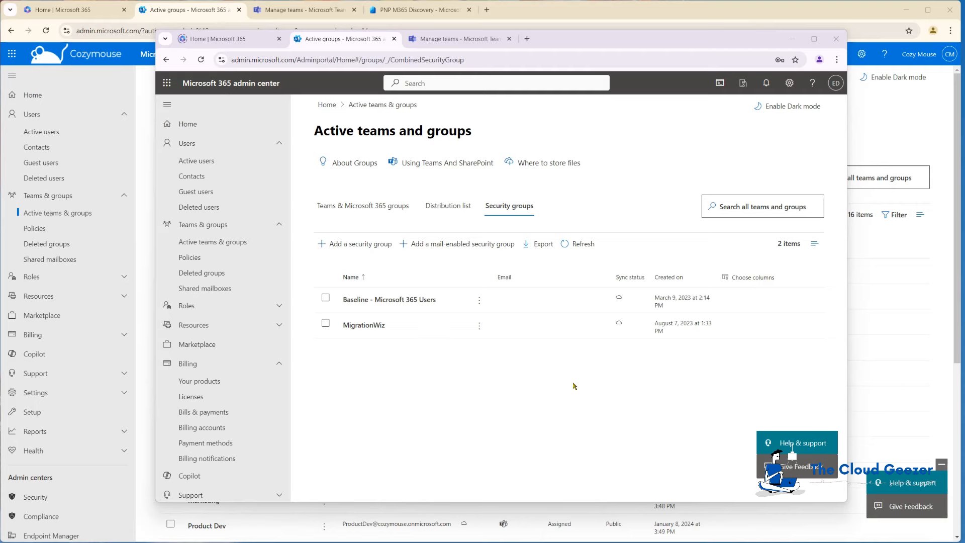
Review the teams and their channels in the Teams admin centers of the second tenant and Cozymouse
left_click(458, 39)
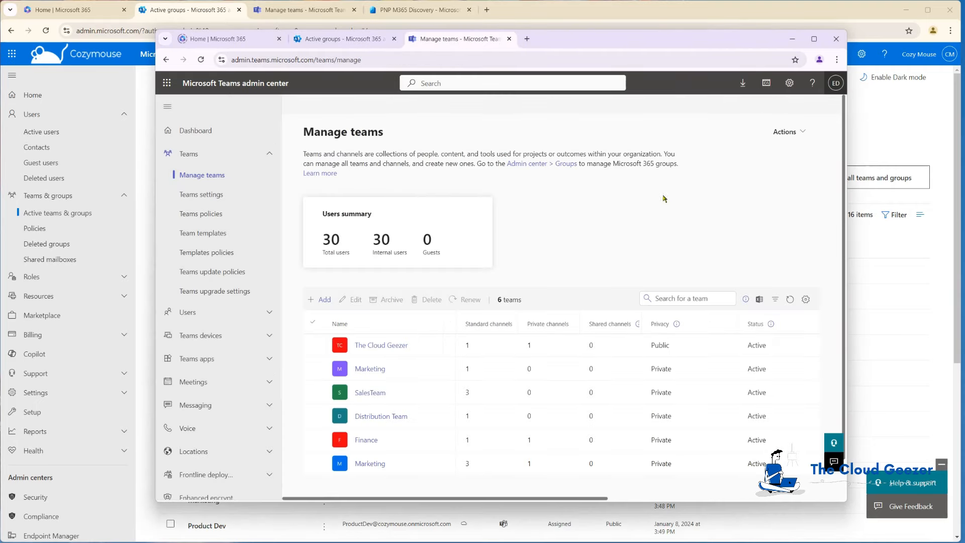
scroll(506, 297, "down", 1)
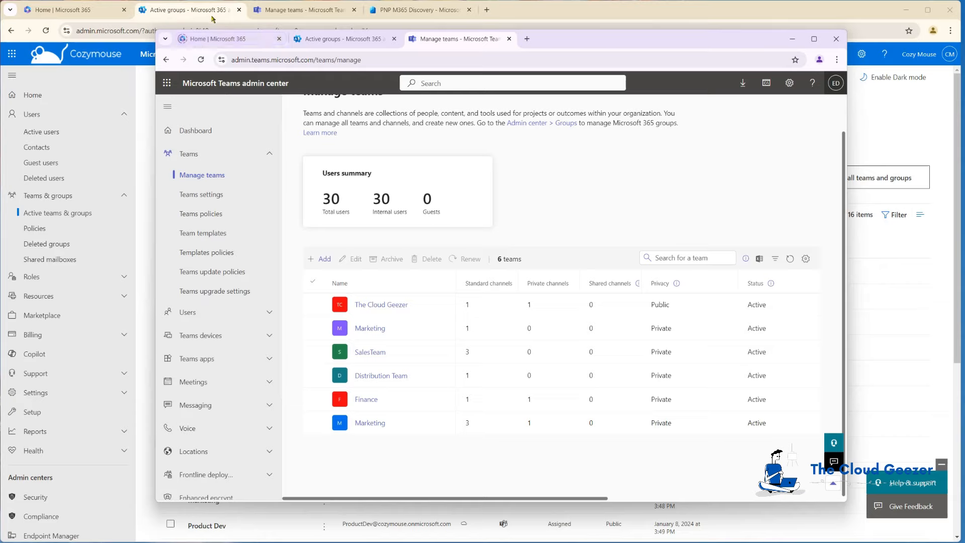
left_click(301, 12)
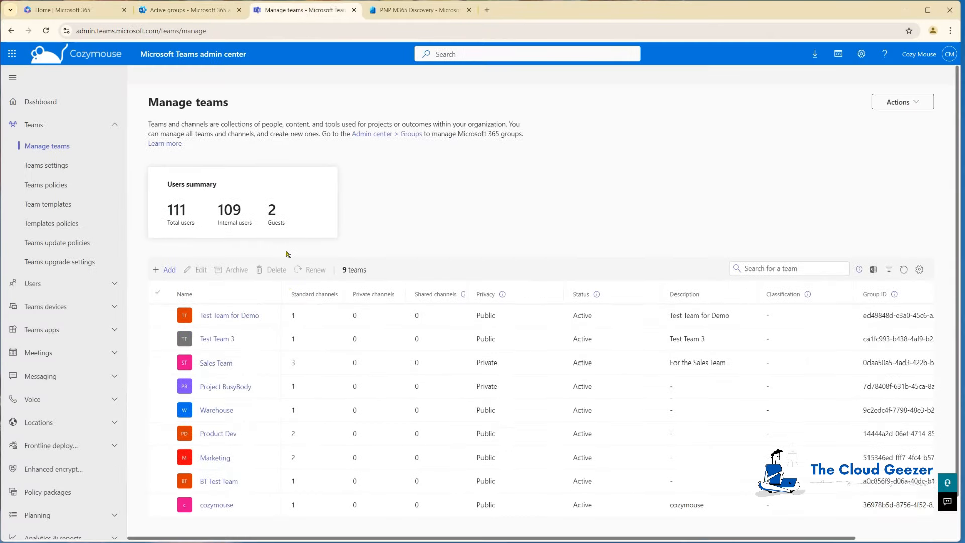
scroll(272, 256, "down", 1)
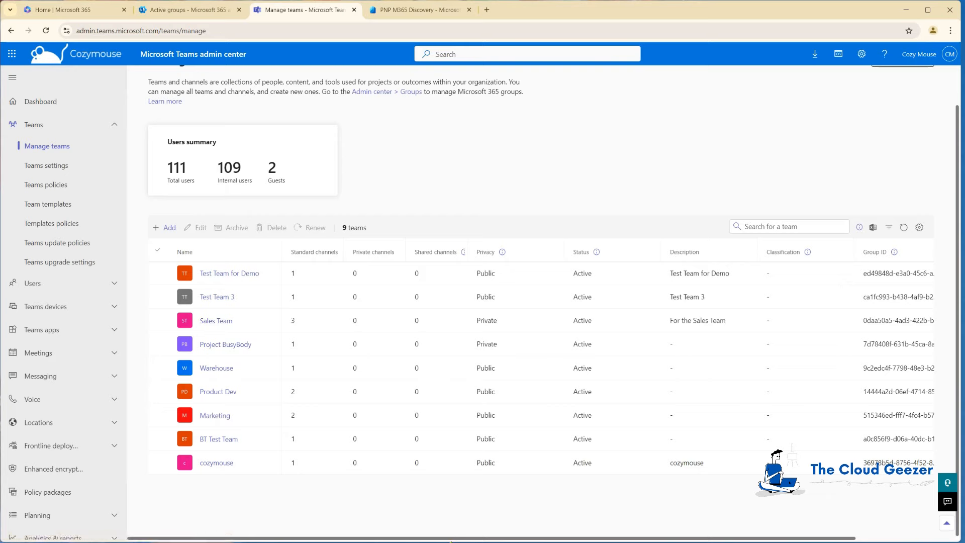
Switch to the BitTitan Teams migration guide and read its prerequisites and its instructions for creating a Collaboration project and endpoints
key("alt+Tab")
key("alt+Tab")
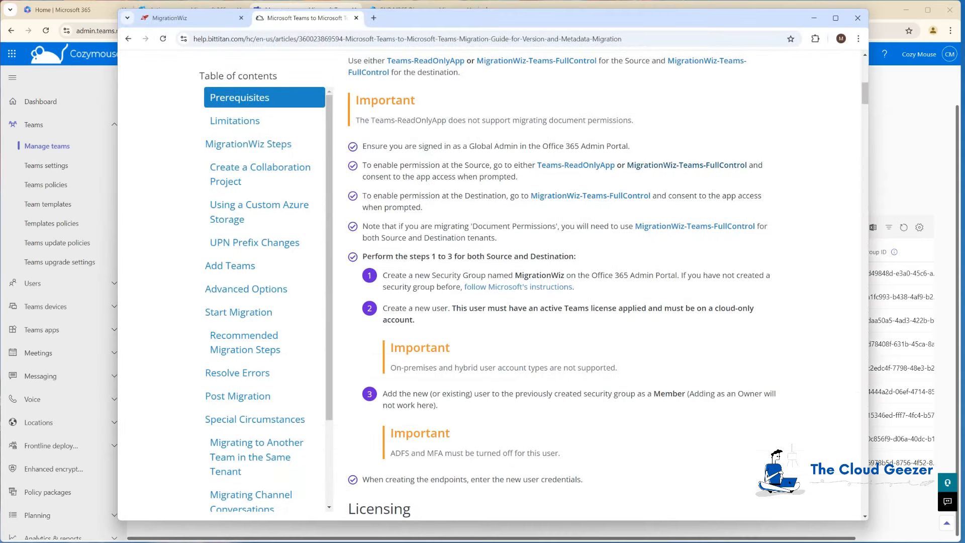
scroll(539, 386, "up", 5)
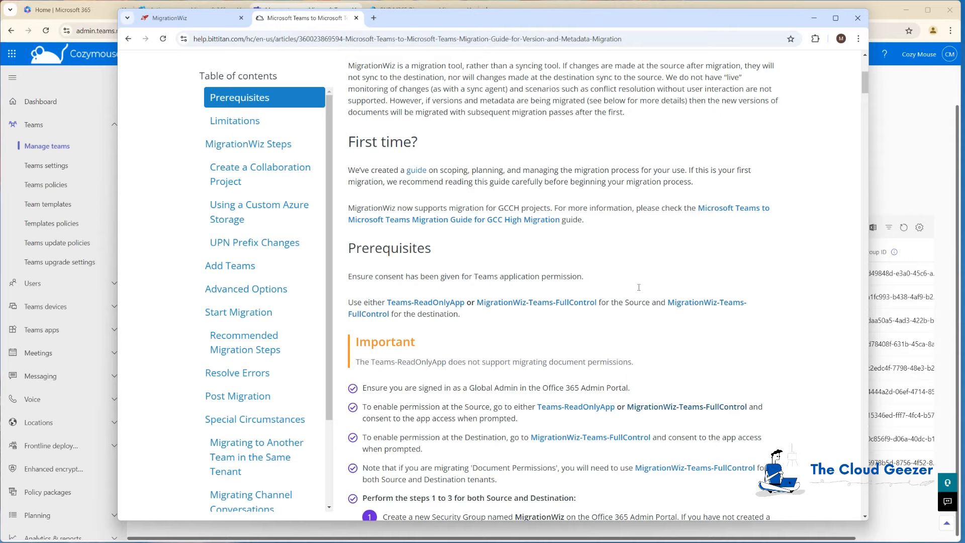
left_click_drag(865, 88, 865, 153)
scroll(491, 284, "down", 3)
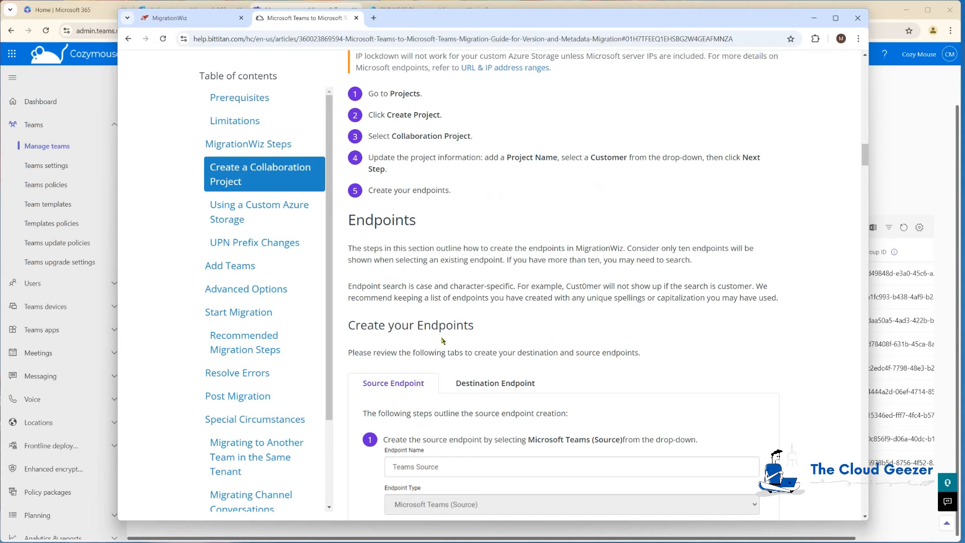
scroll(443, 341, "down", 2)
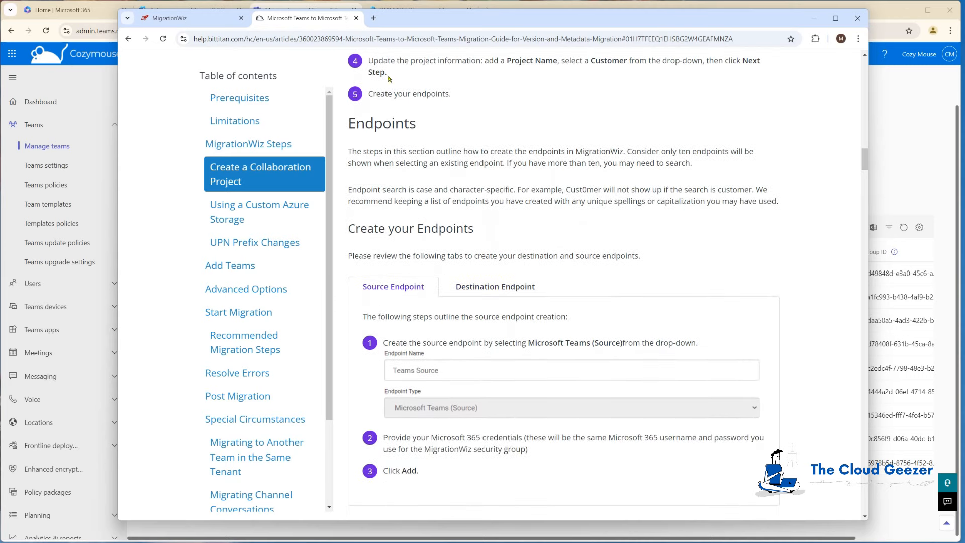
Create a Collaboration Project in MigrationWiz named "Cozymouse Teams Demo" for the customer Cozymouse, and proceed to the source settings
left_click(170, 17)
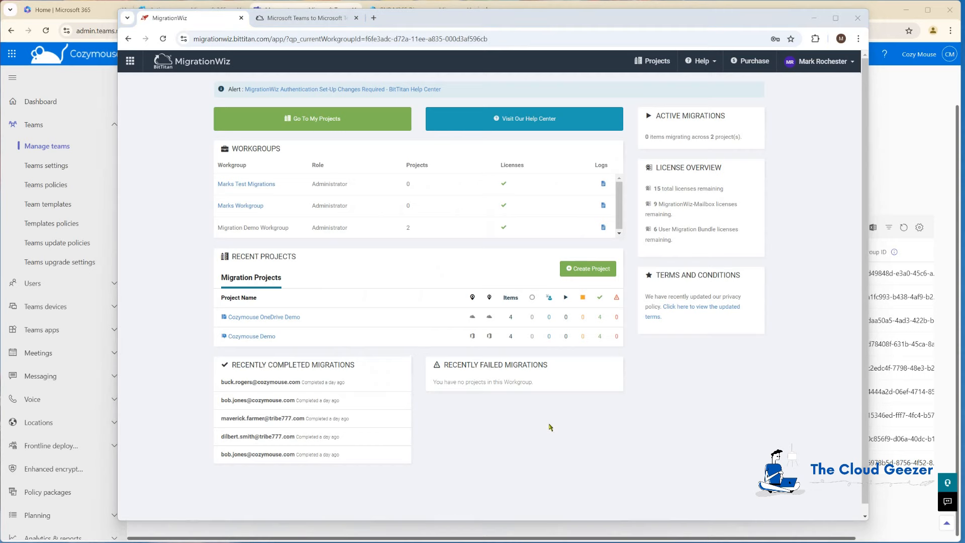
left_click(590, 271)
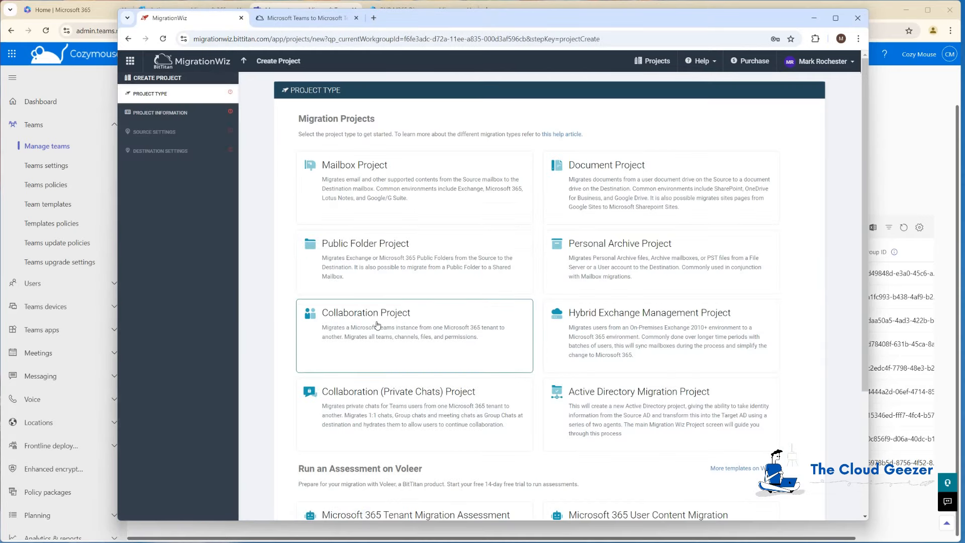
left_click(404, 328)
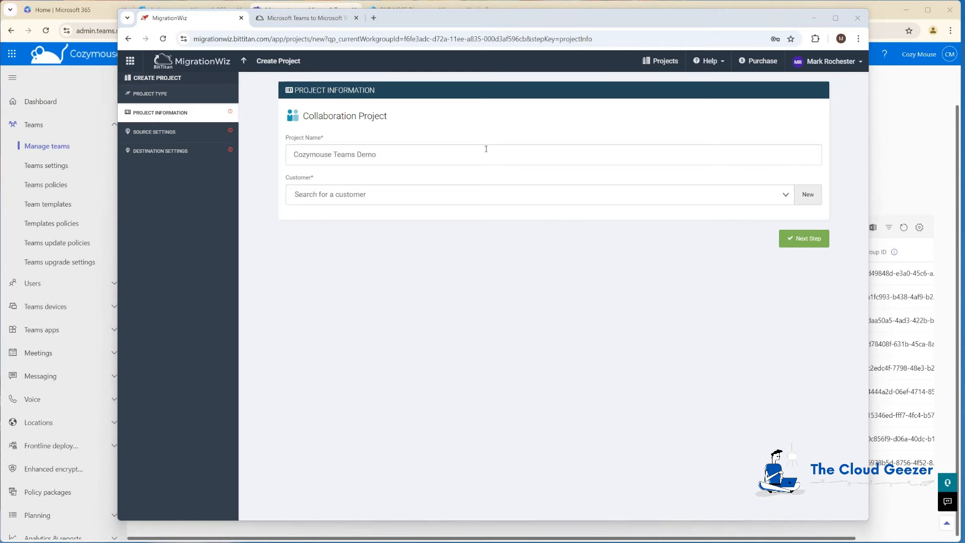
left_click(786, 196)
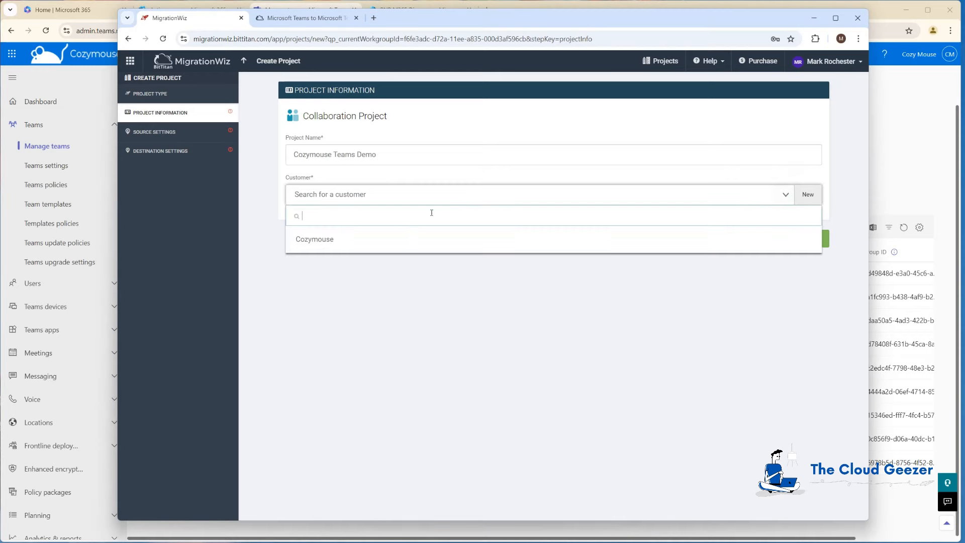
left_click(358, 241)
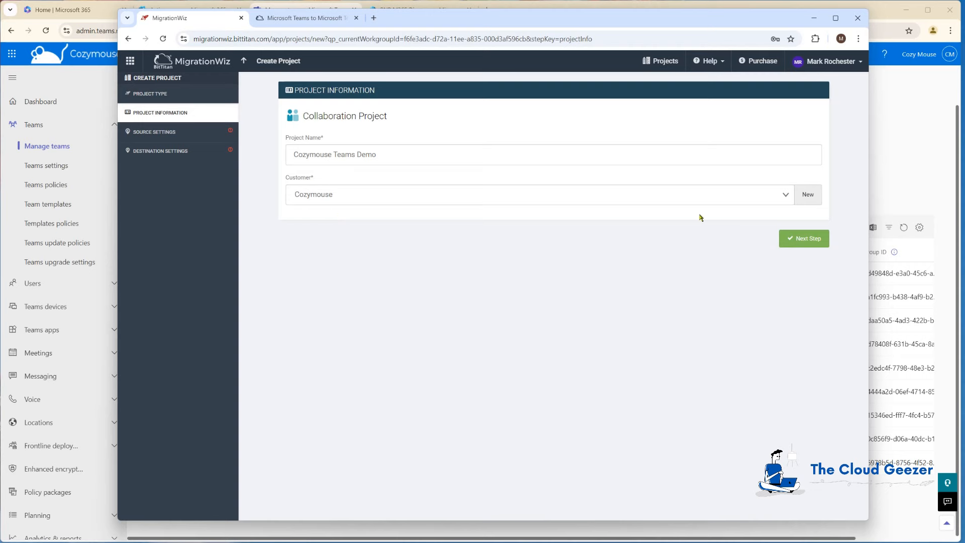
left_click(814, 198)
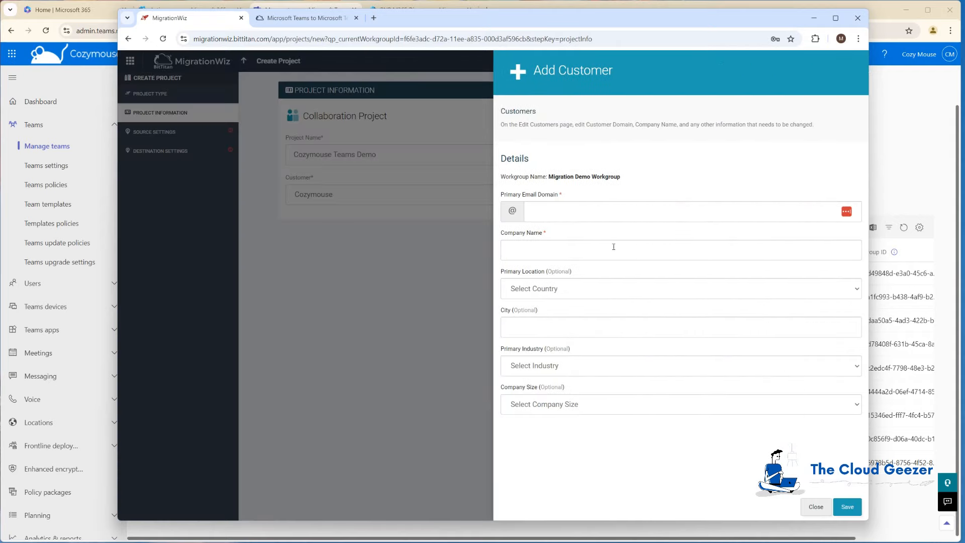
left_click(815, 507)
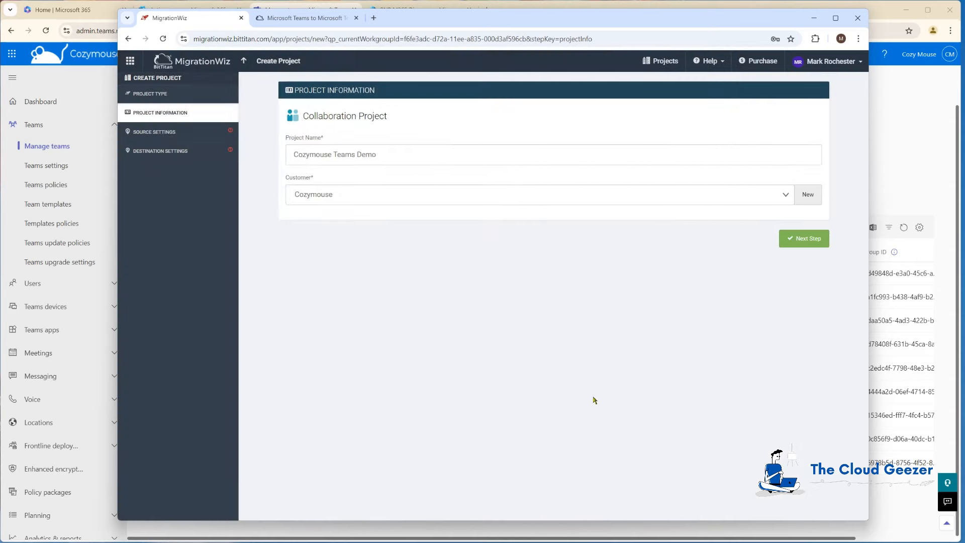
left_click(801, 246)
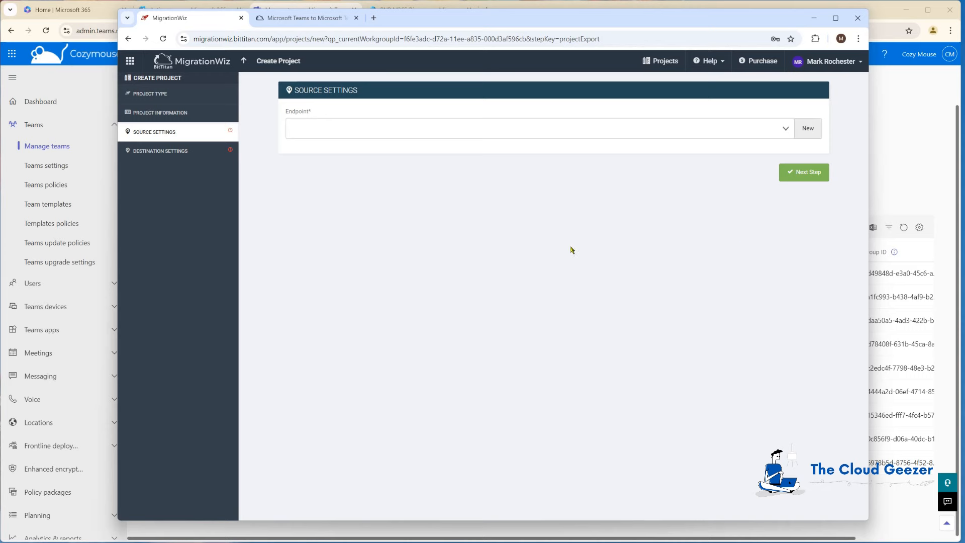
Add a source endpoint named "Cozymouse M365 Teams" with the migration account's username and password, decline the password update, and proceed to the destination settings
left_click(808, 132)
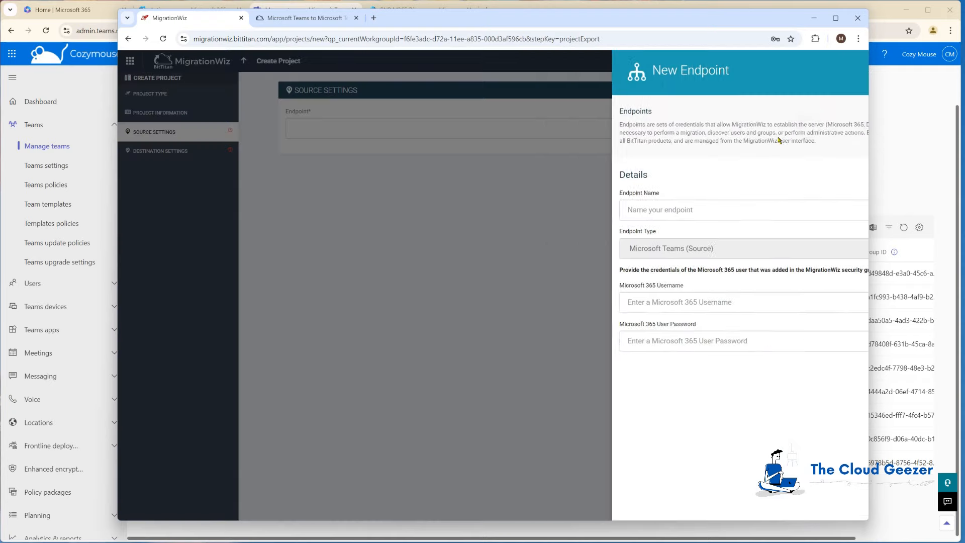
left_click(551, 210)
type("Cozymouse")
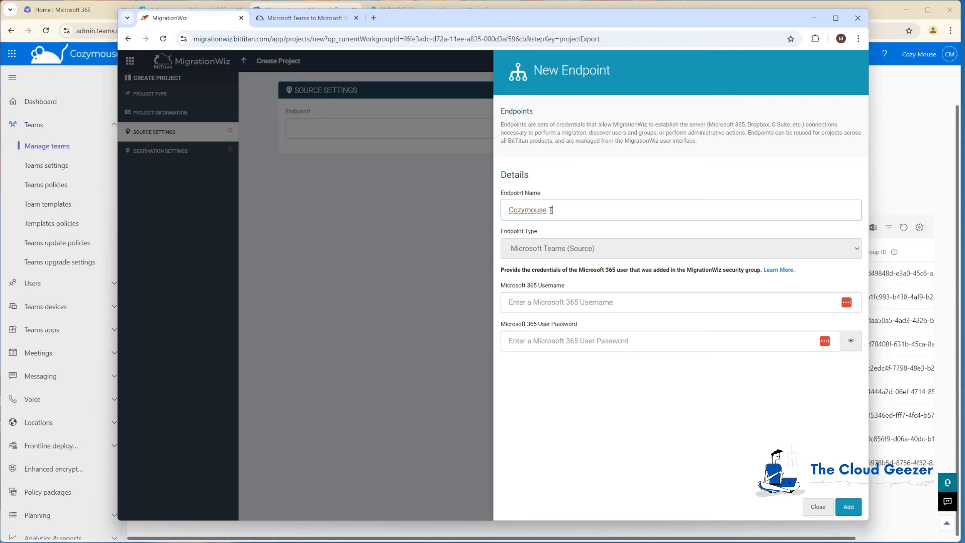
type(" M365 Teams")
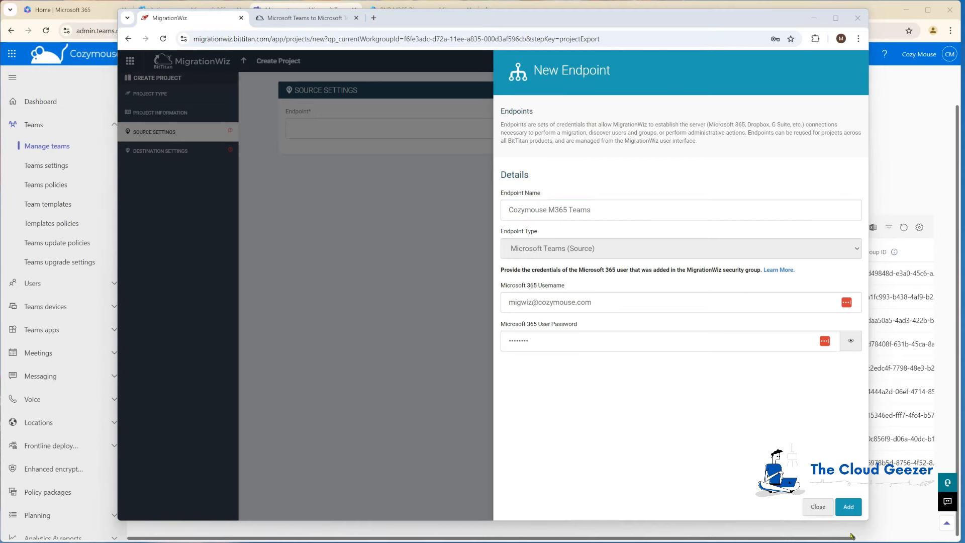
left_click(848, 507)
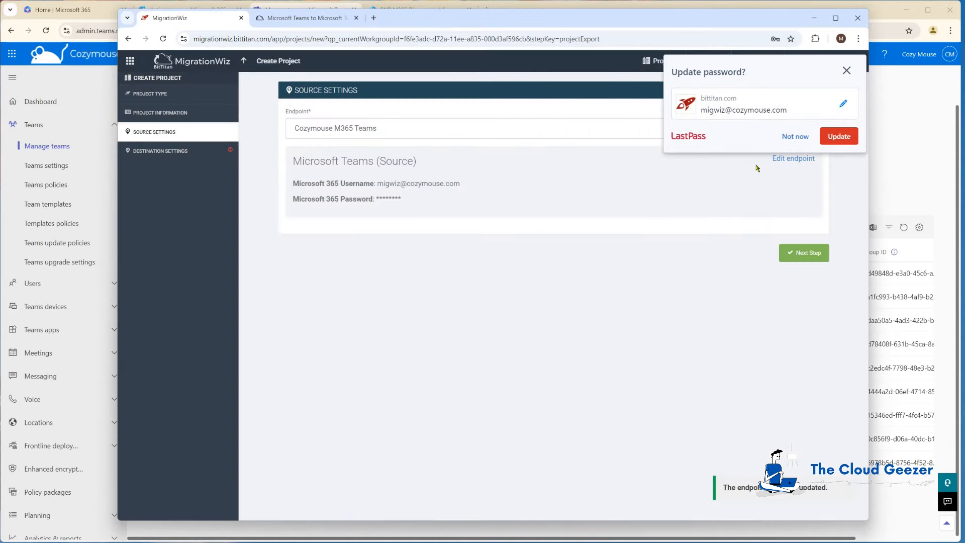
left_click(794, 139)
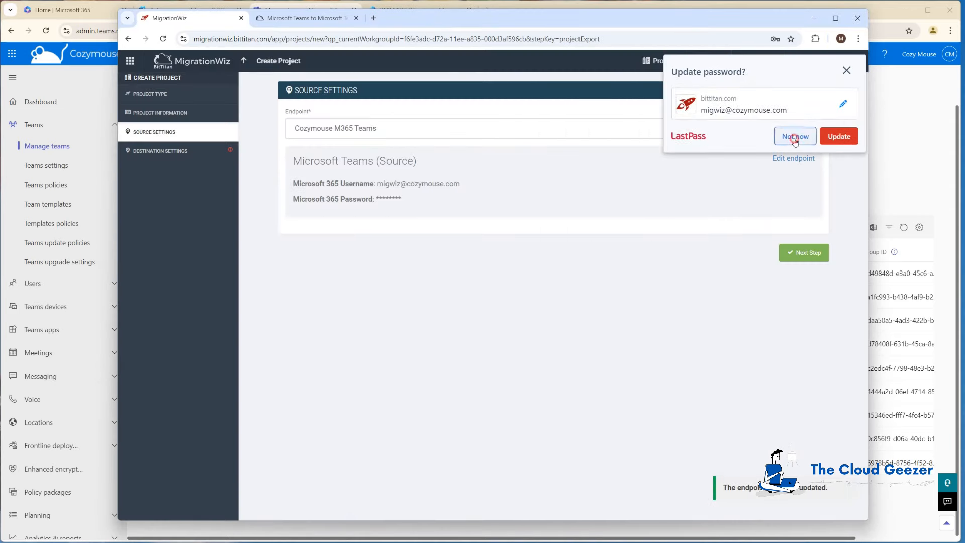
left_click(803, 255)
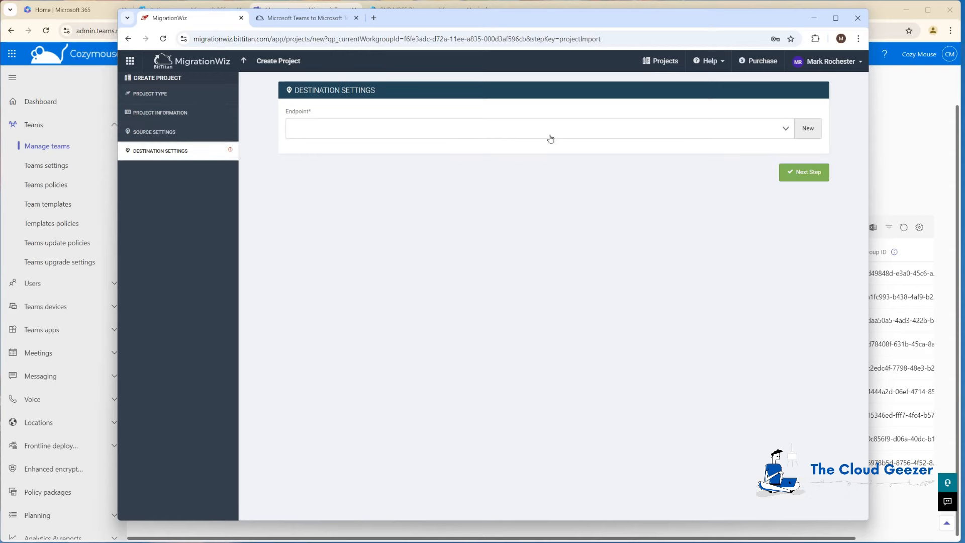
Add a Microsoft Teams (Destination) endpoint named "Planeium M365 Teams" with the migration account's username and password, keeping Microsoft Provided Azure Storage
left_click(808, 129)
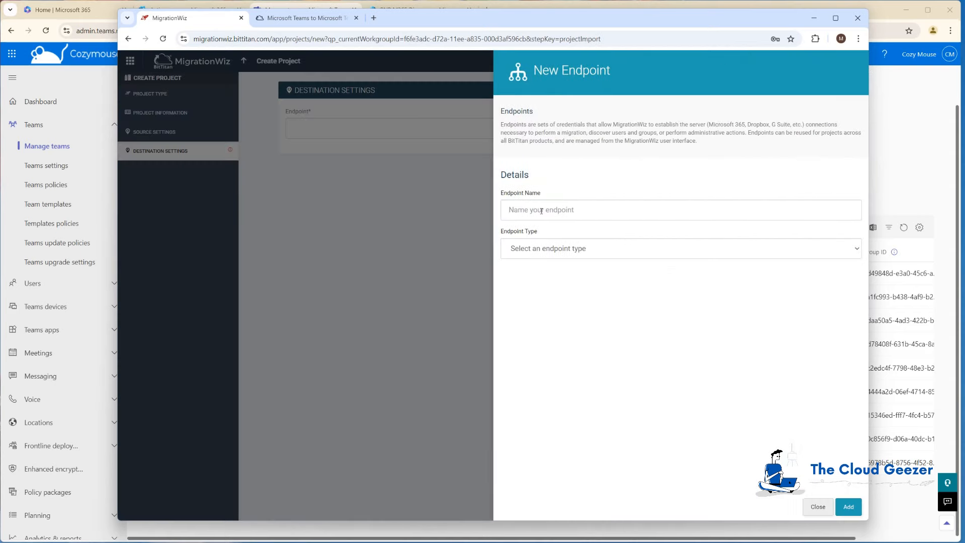
left_click(551, 211)
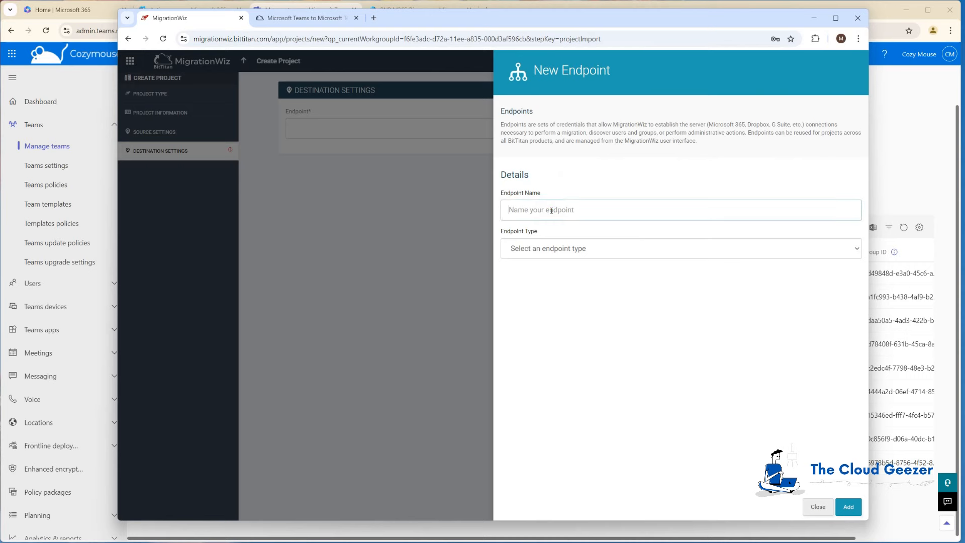
type("Planeium M365 Teams")
left_click(565, 253)
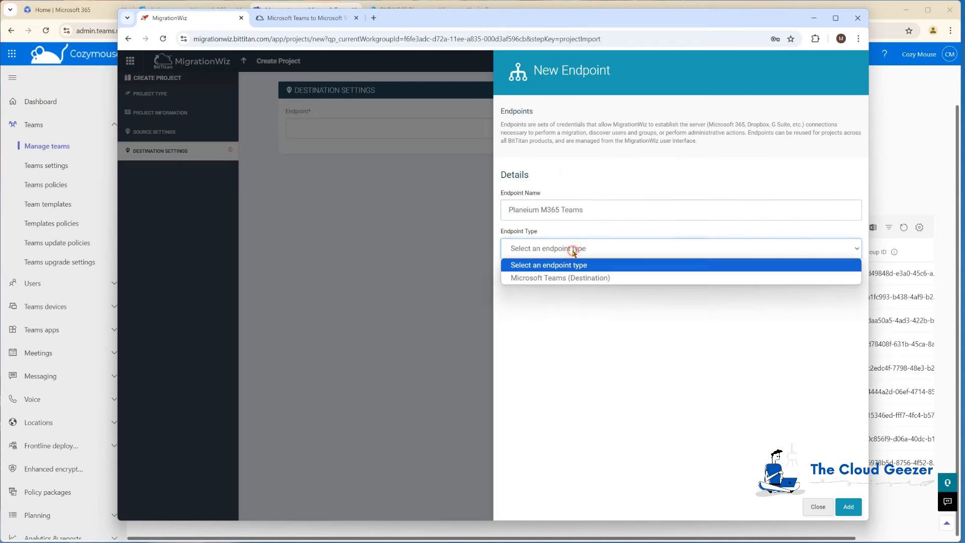
left_click(553, 277)
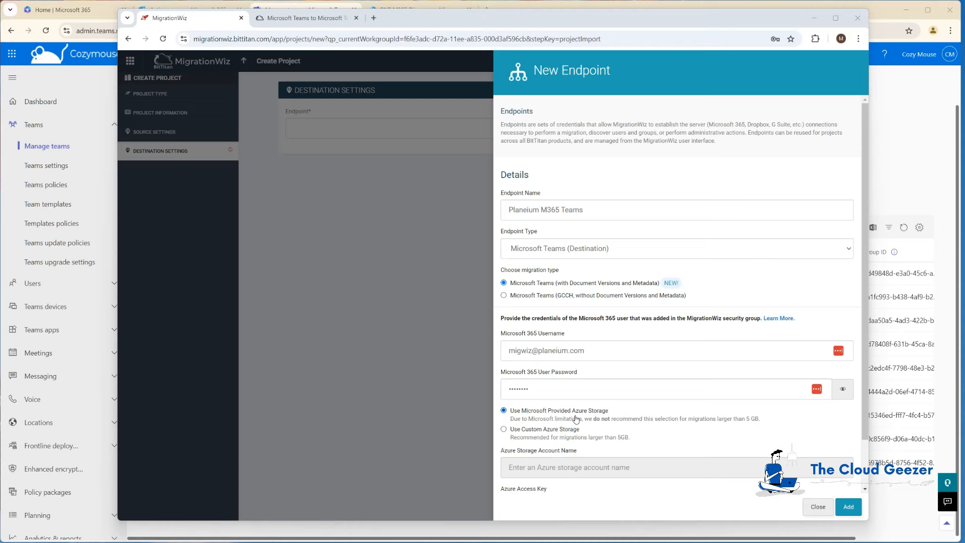
scroll(576, 419, "down", 1)
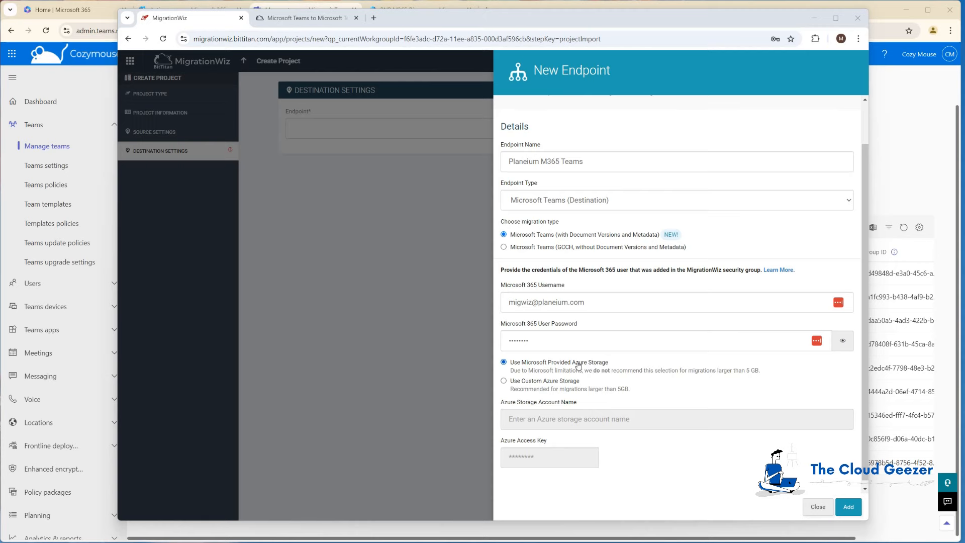
left_click(855, 512)
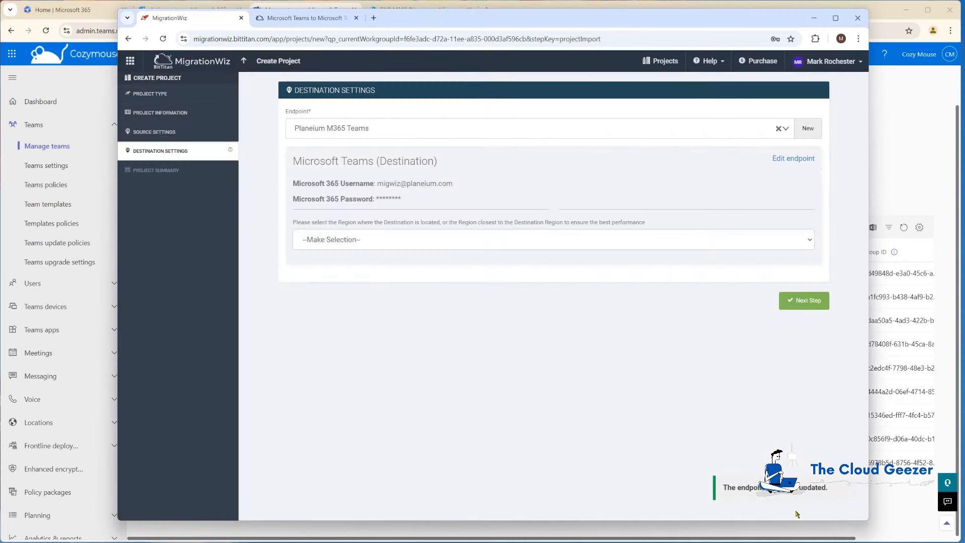
left_click(801, 141)
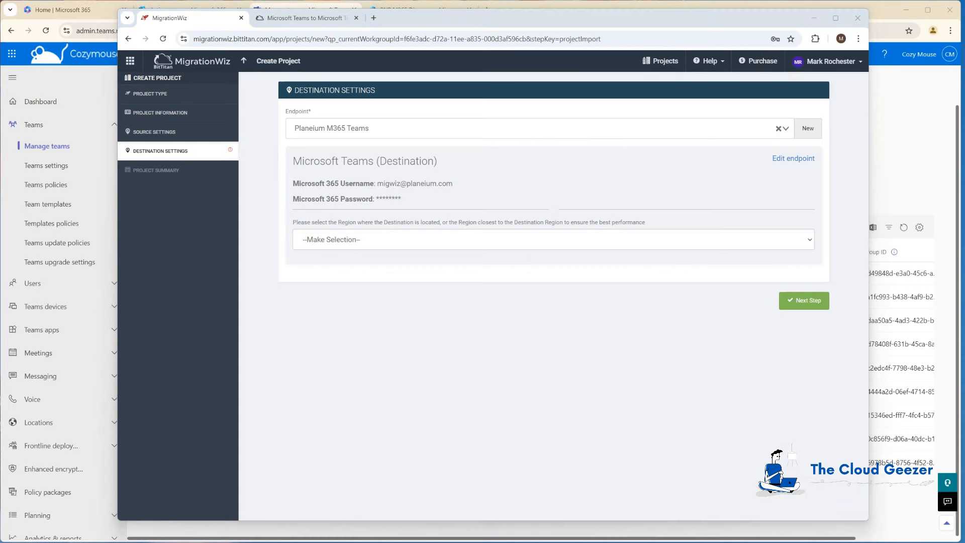
Set the destination region to United States and save the project through its summary
left_click(443, 241)
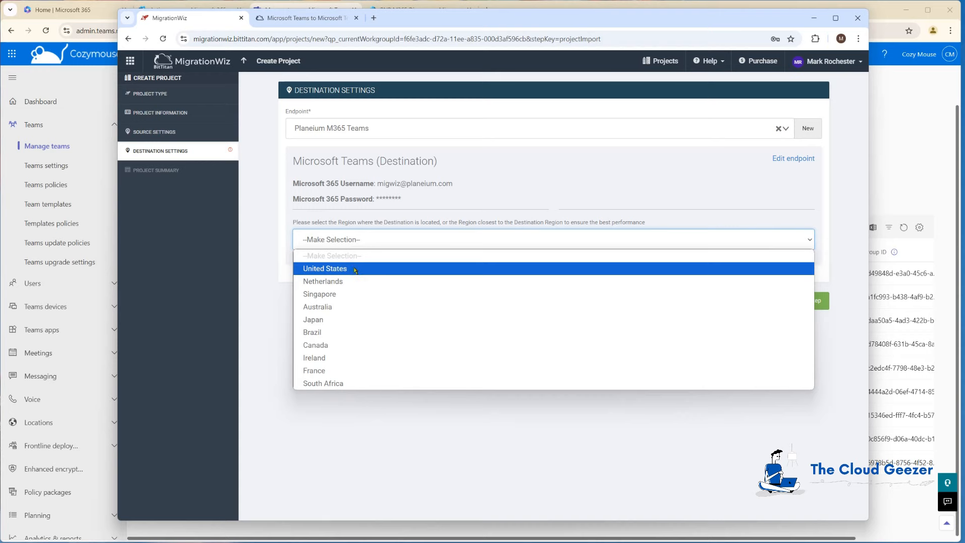
left_click(355, 270)
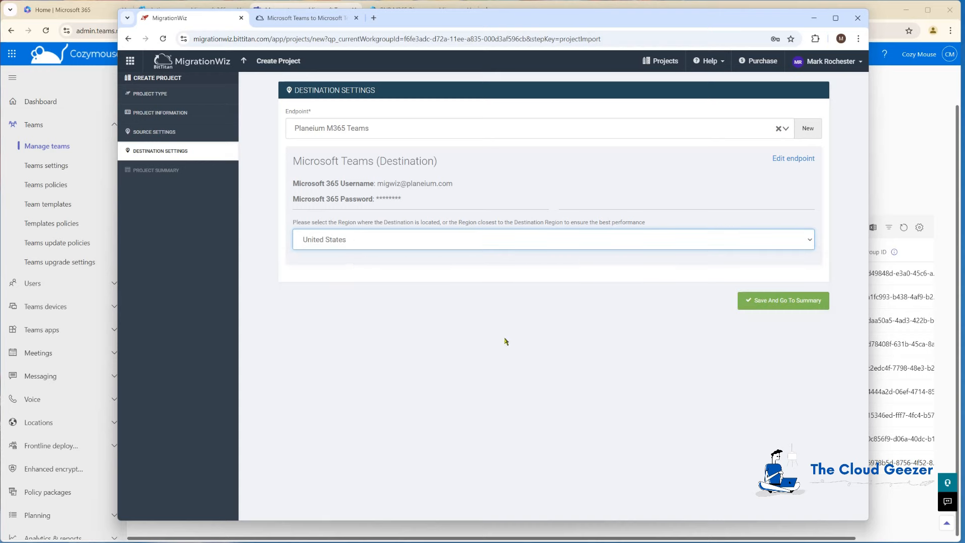
left_click(777, 300)
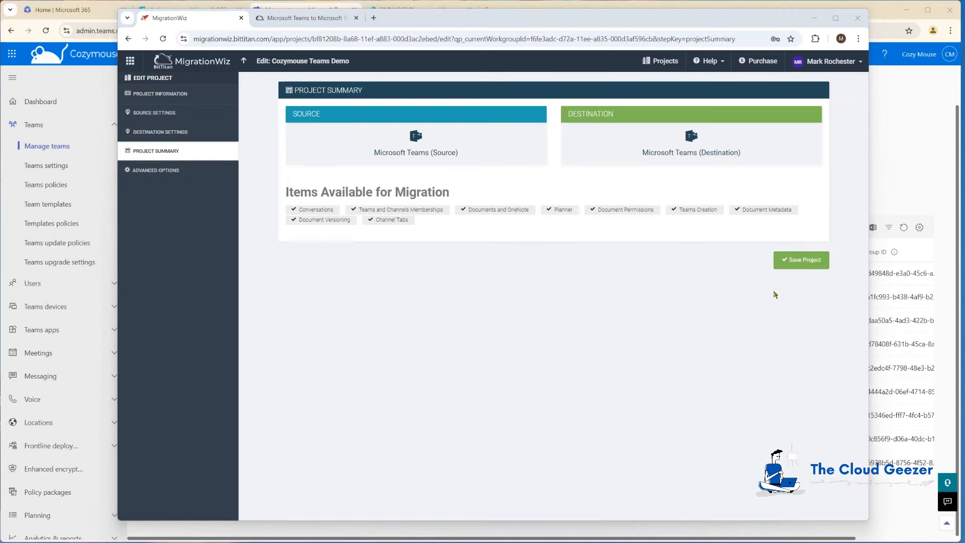
left_click(803, 260)
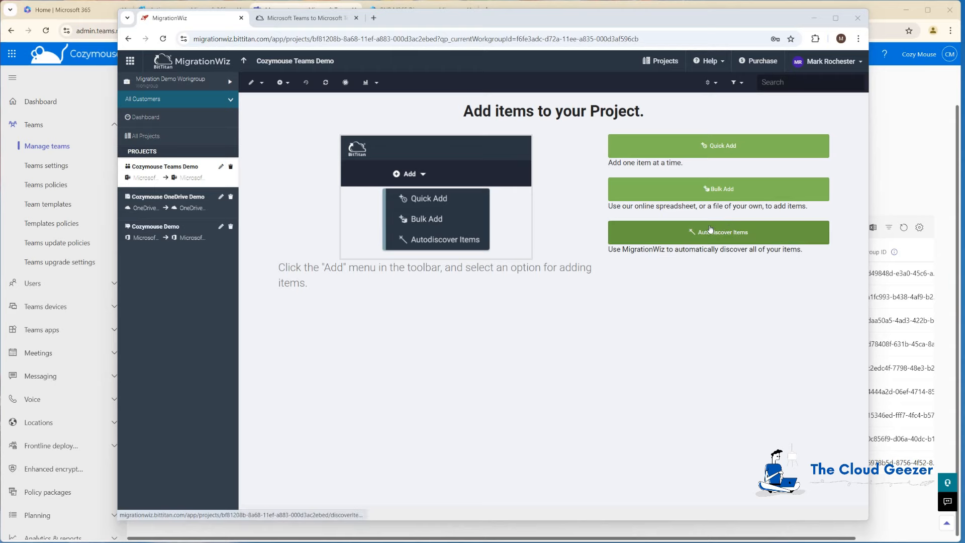
Examine the Quick Add and Bulk Add options for adding teams, and return to the project without adding any
left_click(694, 147)
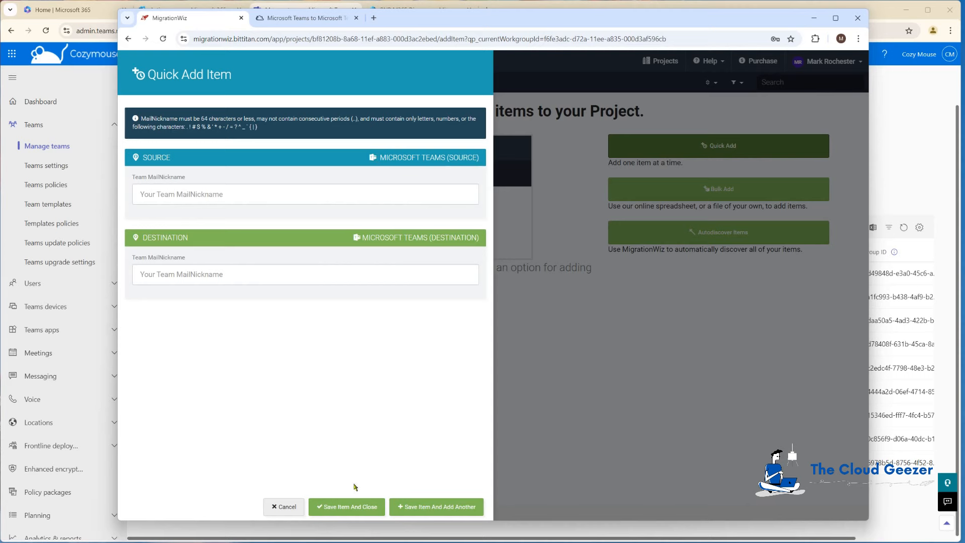
left_click(285, 508)
left_click(720, 189)
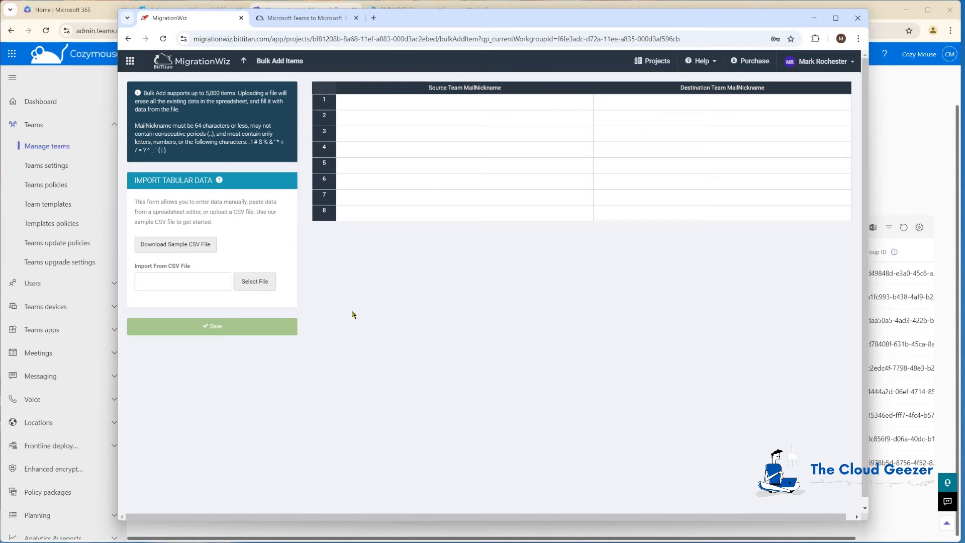
scroll(490, 252, "down", 1)
scroll(491, 254, "up", 1)
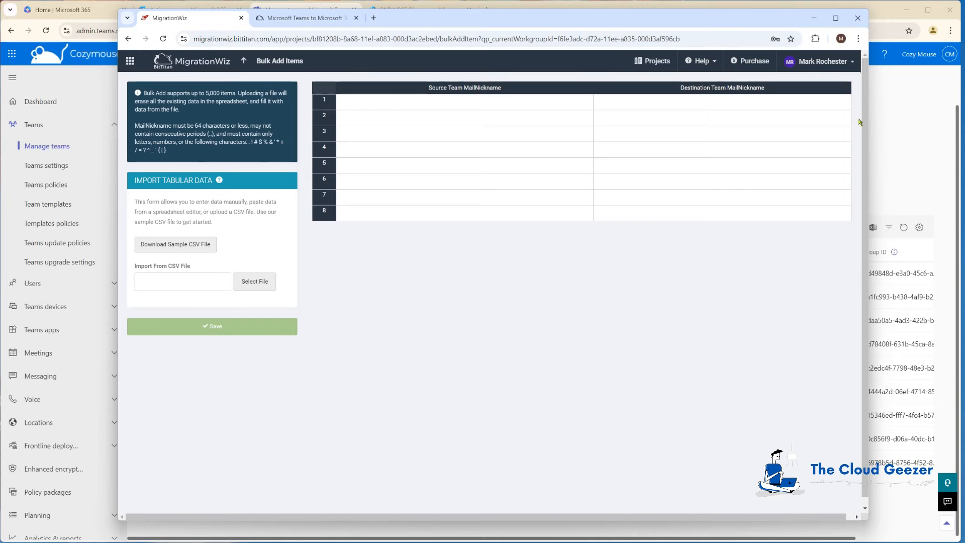
left_click(129, 39)
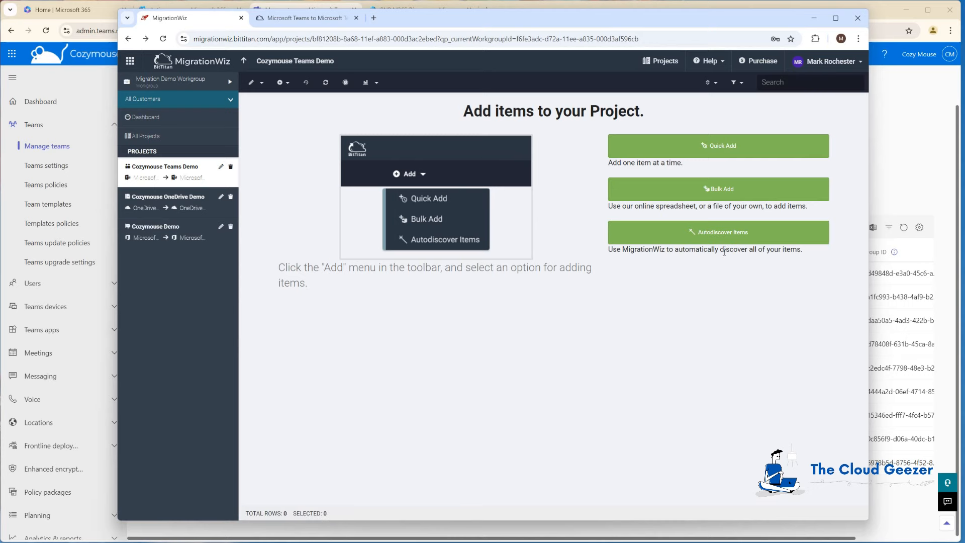
Run Autodiscover on the source tenant and import the discovered teams into the project
left_click(706, 234)
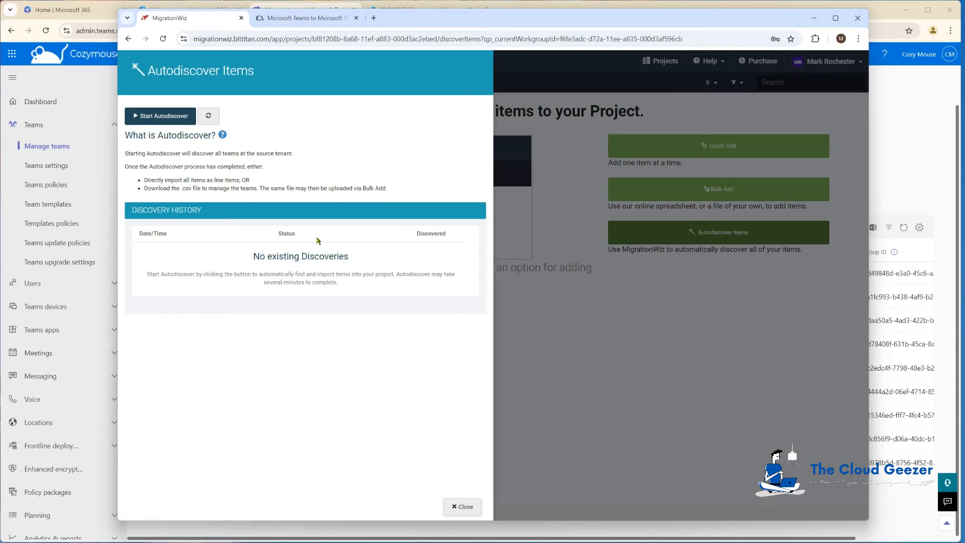
left_click(162, 119)
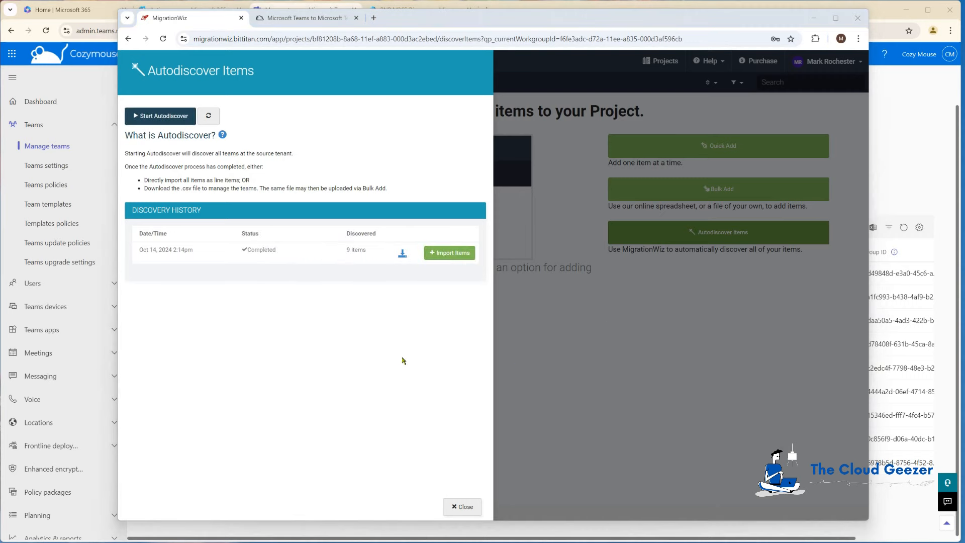
left_click(450, 252)
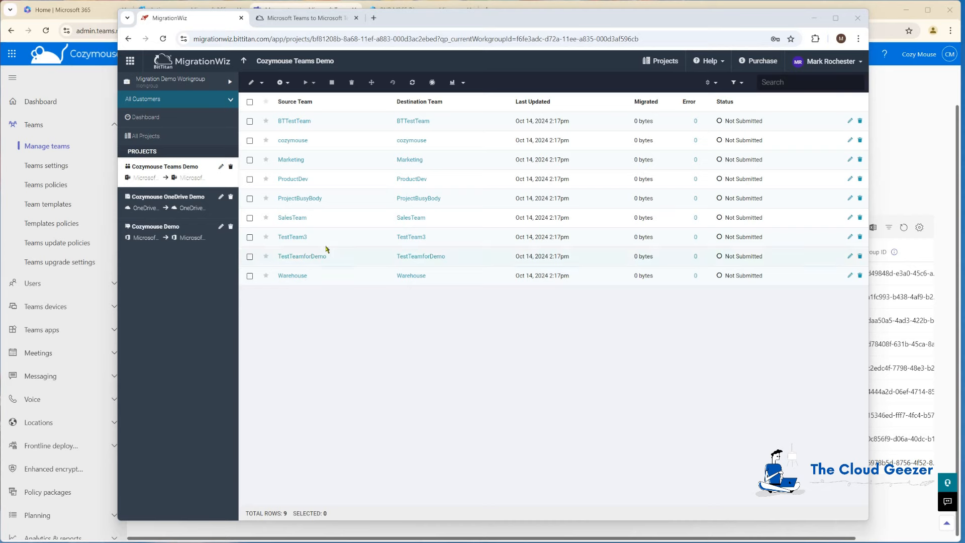
Run Verify Credentials for the SalesTeam and TestTeam3 items
left_click(250, 218)
left_click(250, 237)
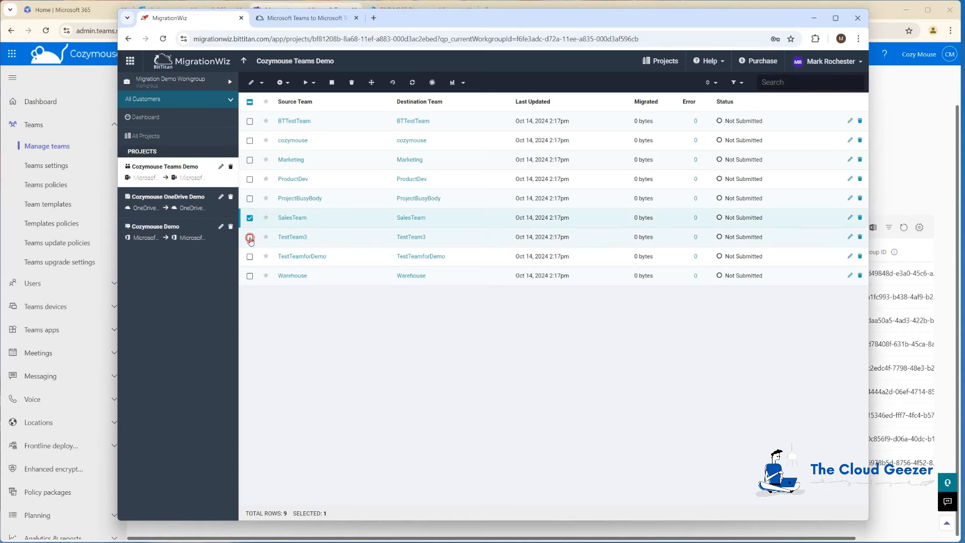
left_click(311, 83)
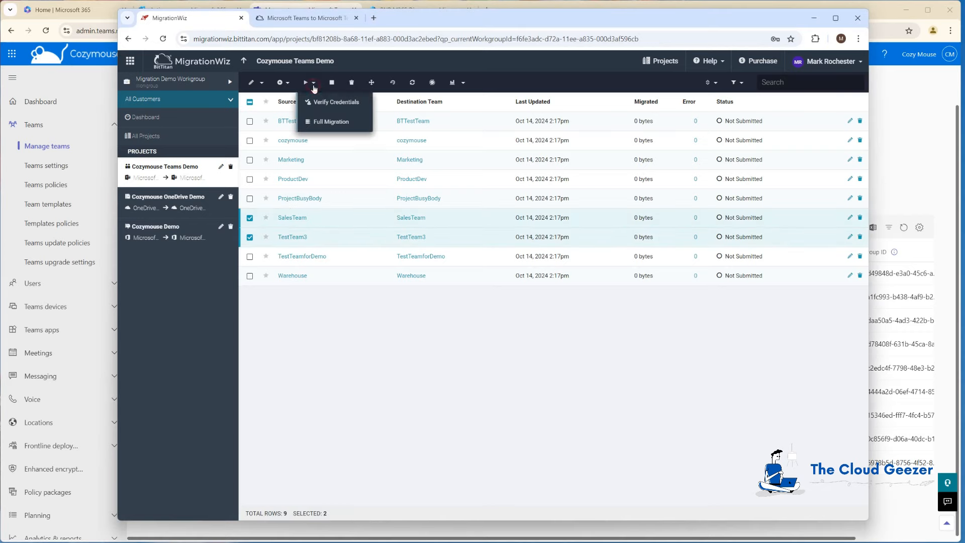
left_click(340, 104)
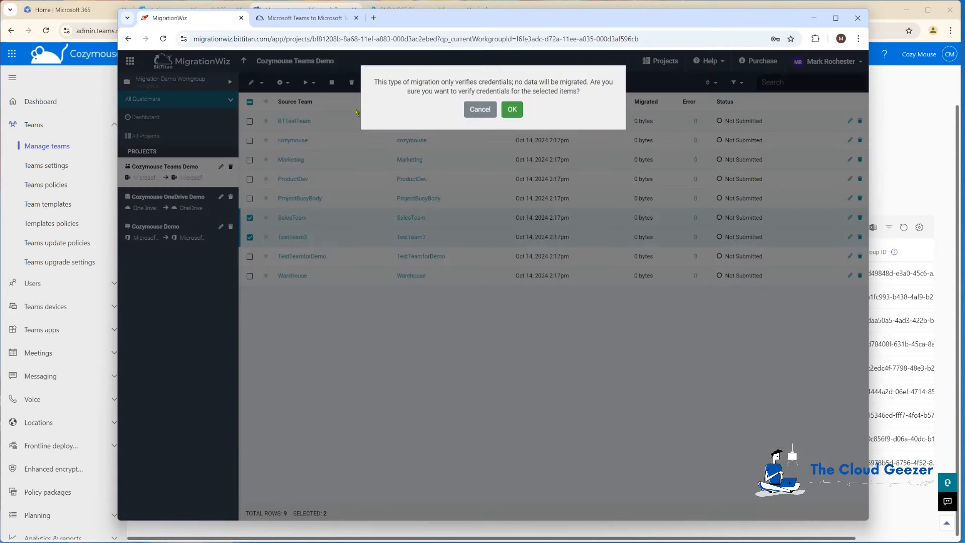
left_click(510, 111)
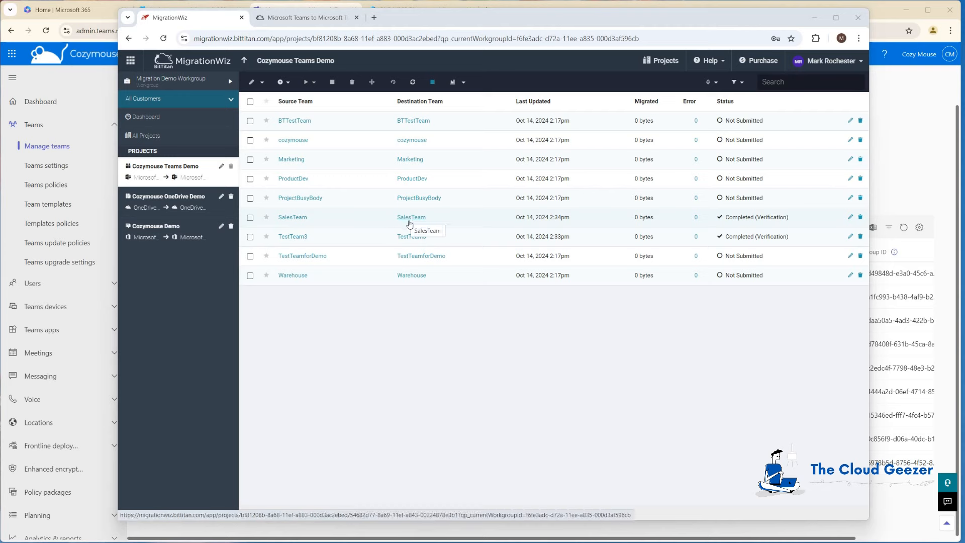
Change the SalesTeam item's destination Team MailNickname to "SalesTeam-Cozymouse" and save the item
left_click(850, 218)
left_click(301, 255)
type("-")
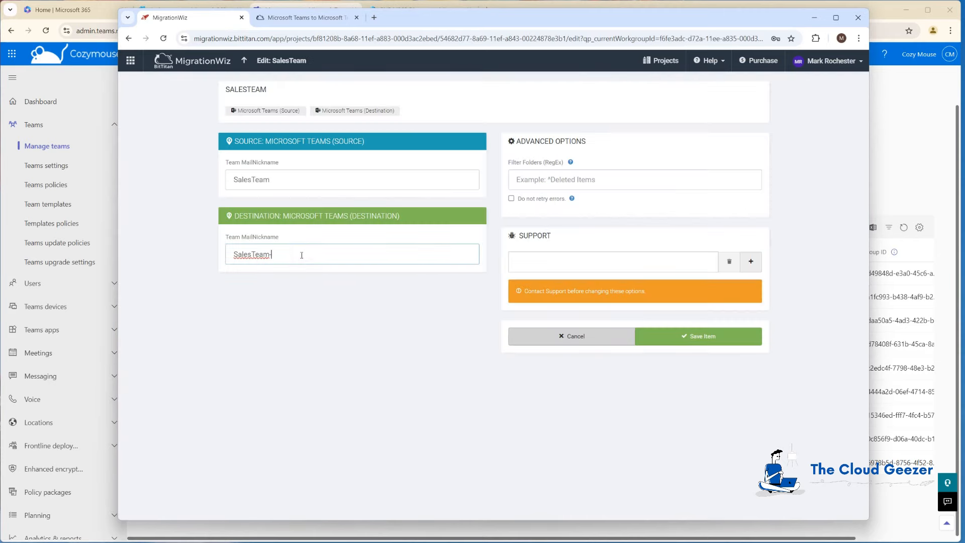
type("Cozymouse")
left_click(672, 341)
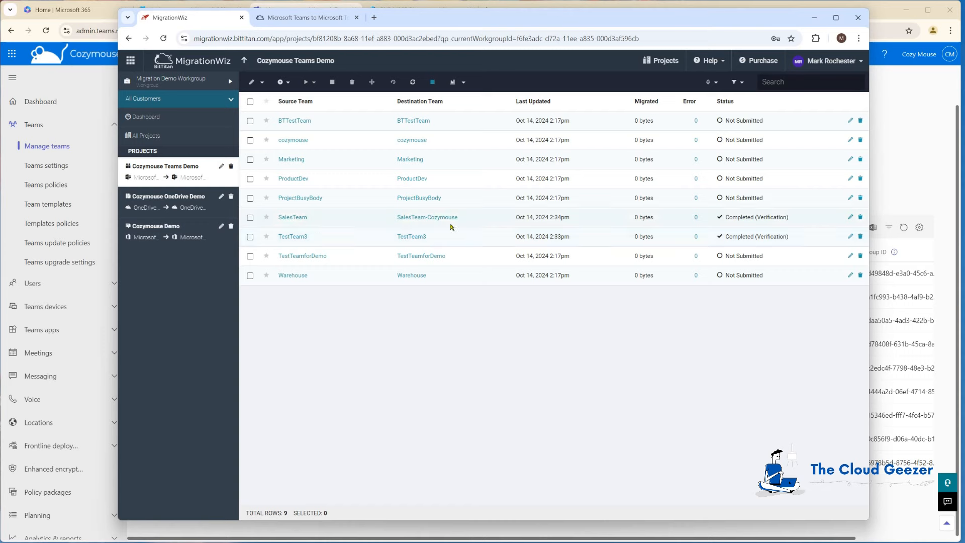
Start a full migration of SalesTeam and TestTeam3 using the Setting up Teams option with Teams Creation
left_click(250, 218)
left_click(251, 237)
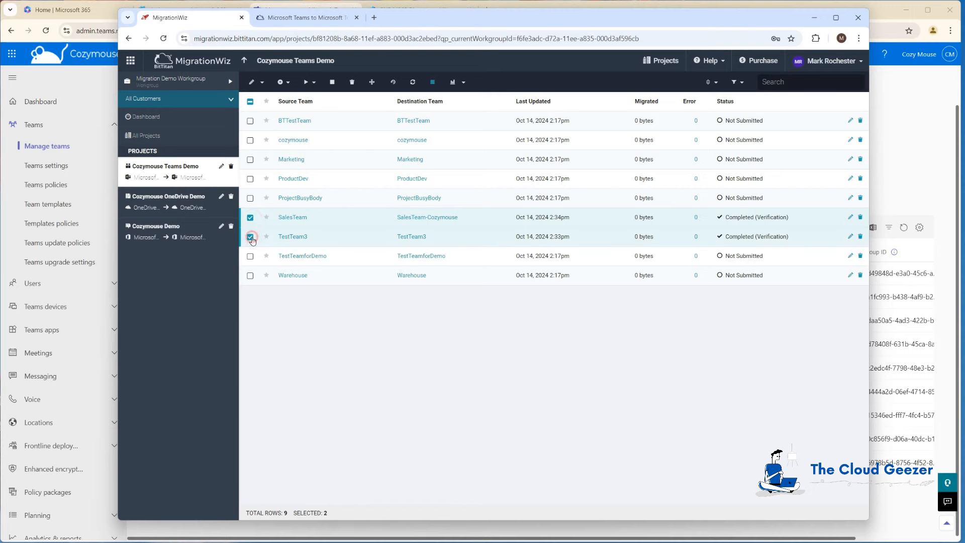
left_click(311, 84)
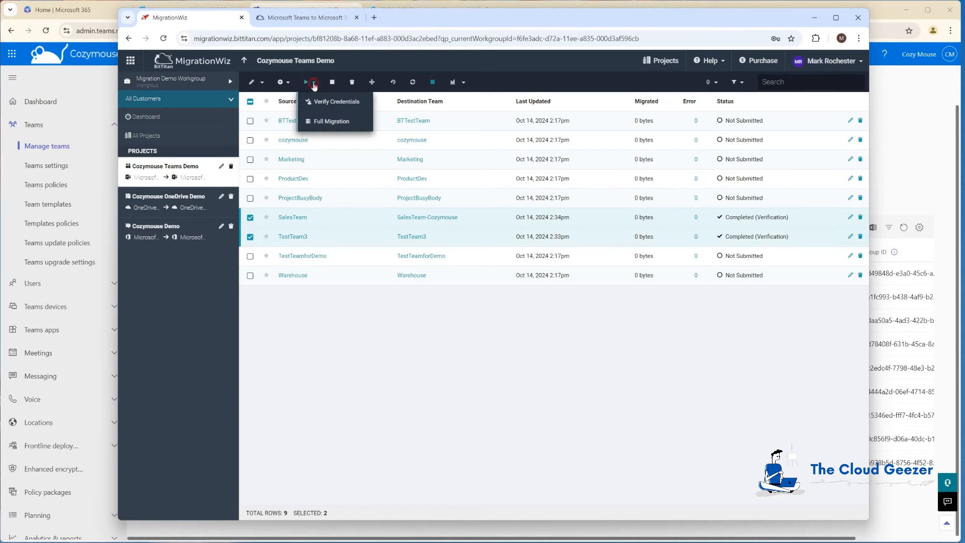
left_click(332, 122)
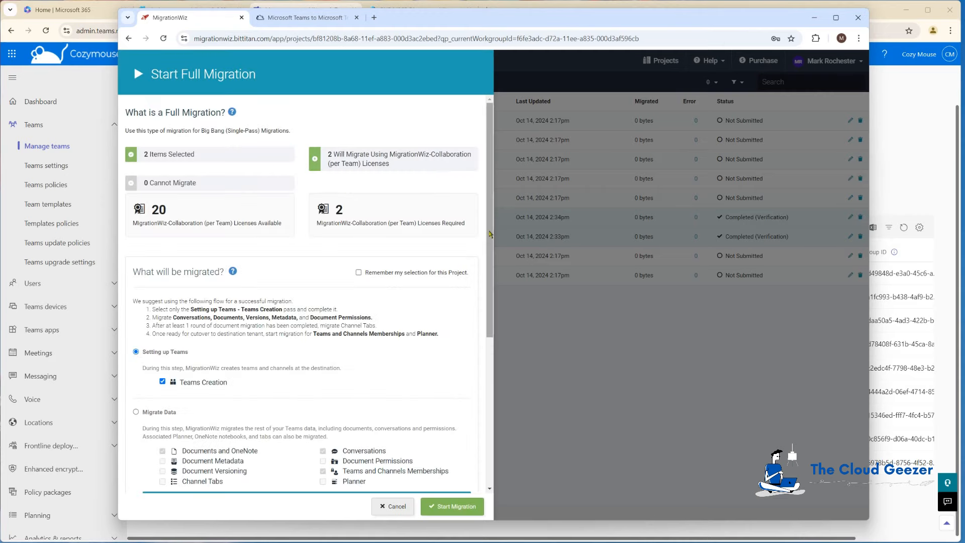
left_click_drag(489, 232, 488, 326)
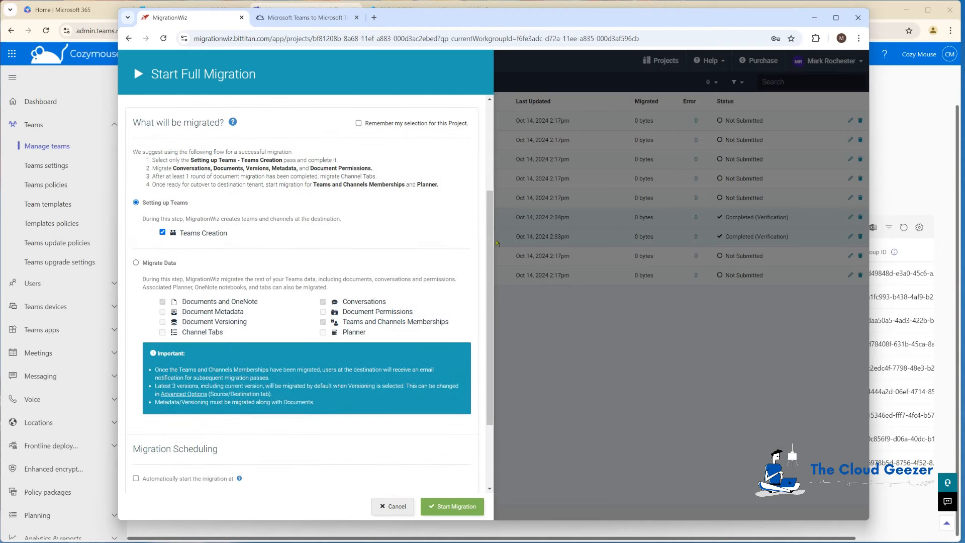
scroll(184, 234, "down", 1)
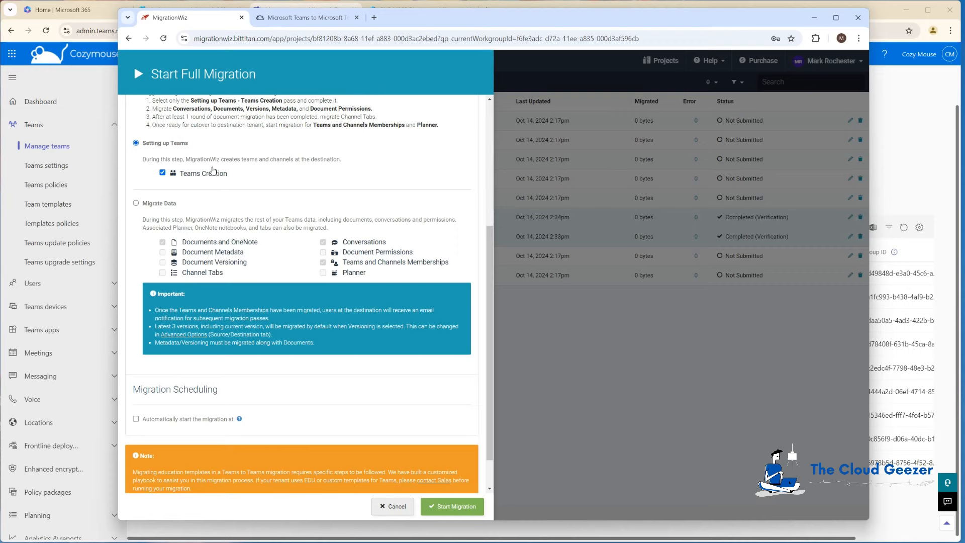
scroll(298, 252, "down", 1)
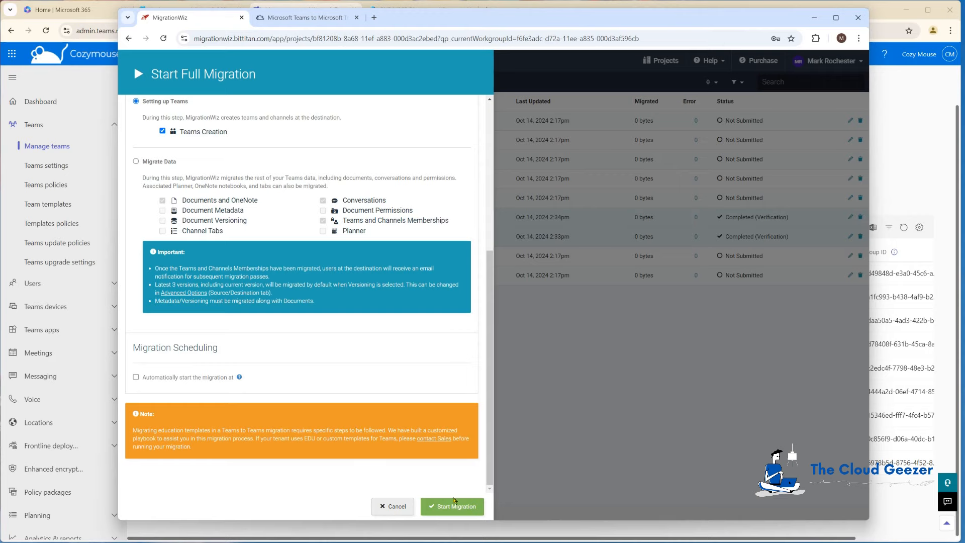
left_click(453, 507)
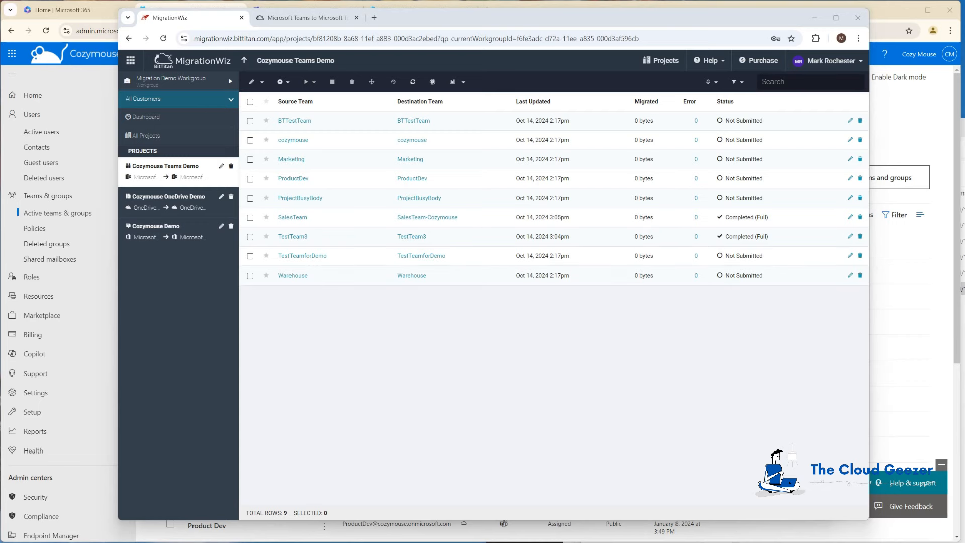
Switch to the destination tenant's Microsoft Teams admin center and reload the Manage teams list to check for the created teams
key("alt+Tab")
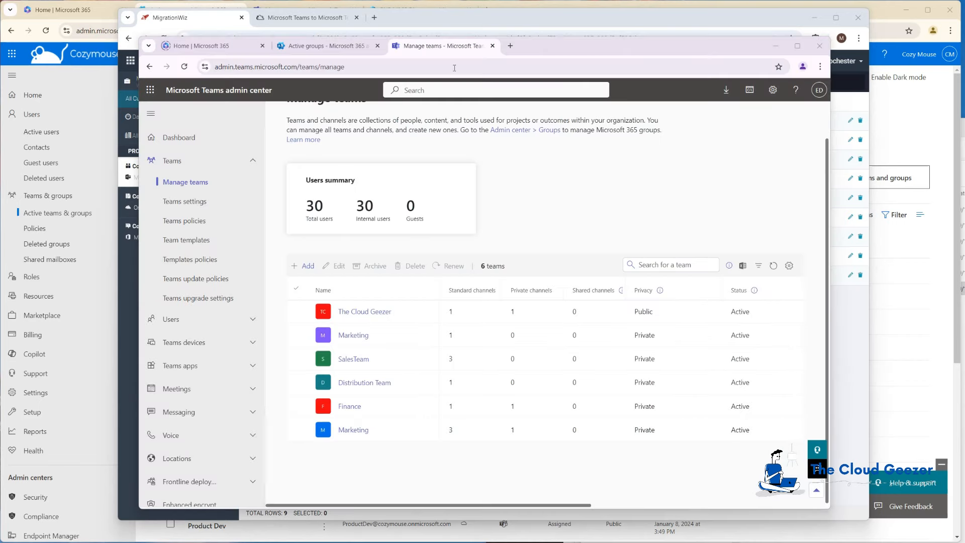
left_click(435, 66)
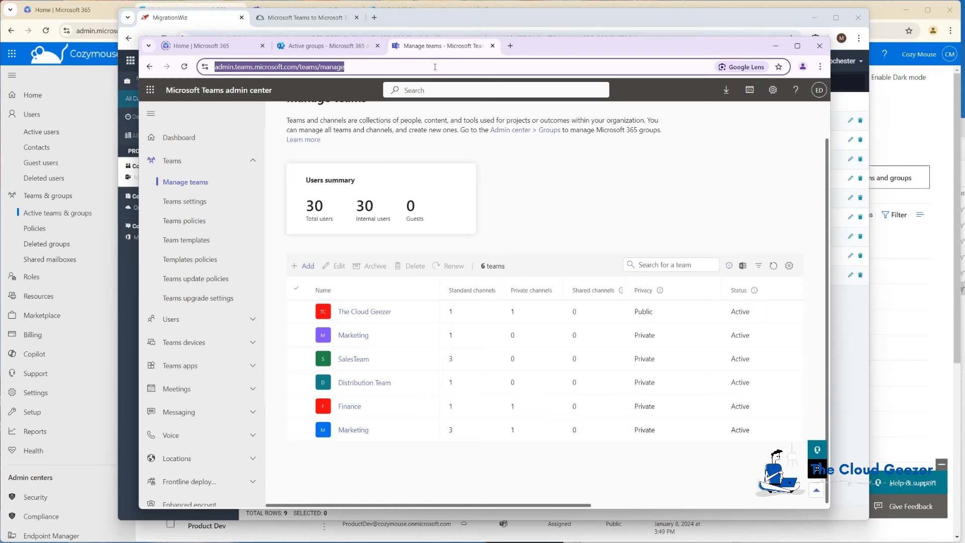
key("Return")
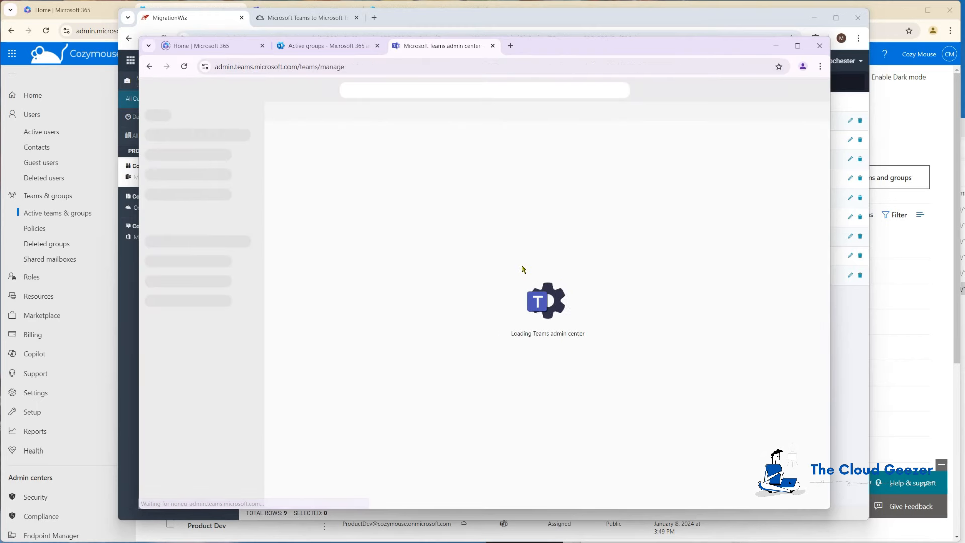
scroll(520, 337, "down", 2)
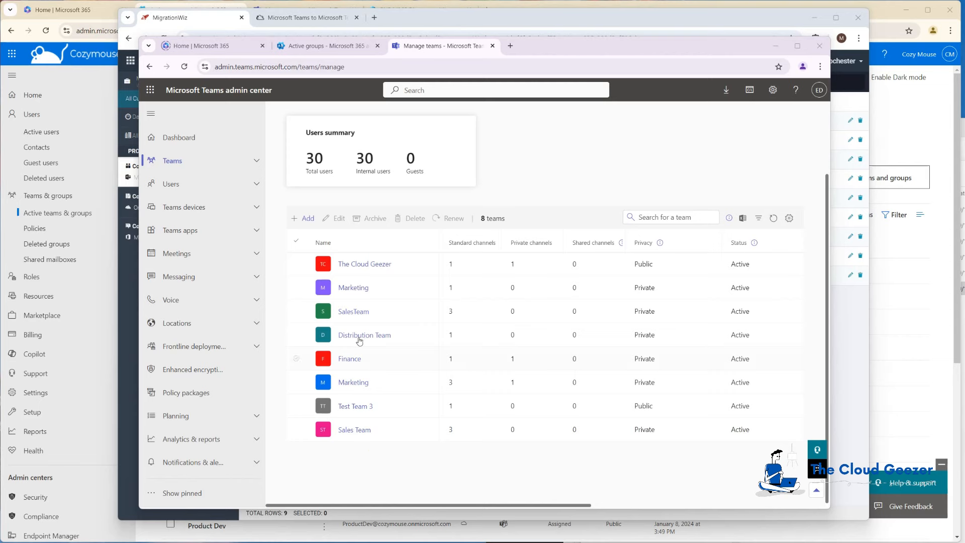
Rename the migrated Sales Team as "Sales Team - CozyMouse", apply the change, and return to the Manage teams list
left_click(358, 430)
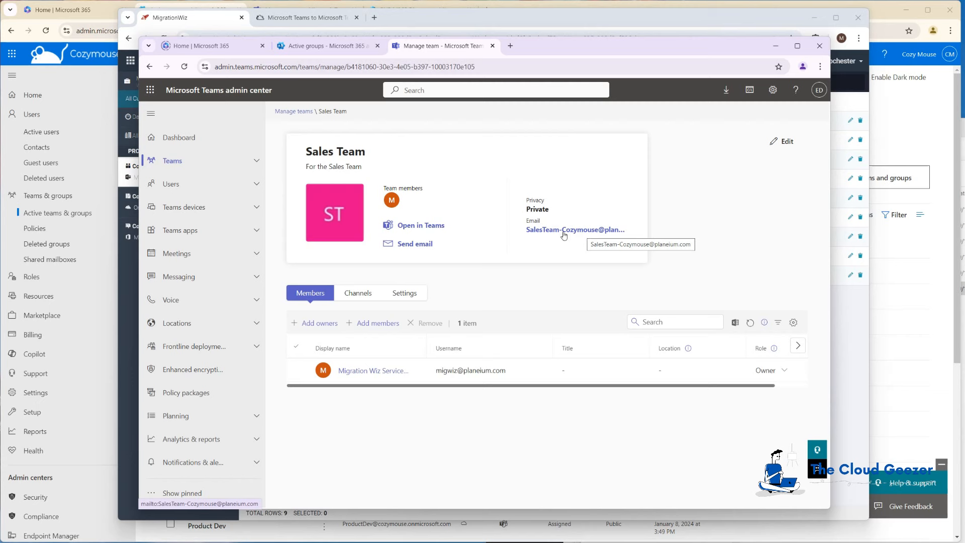
left_click(783, 142)
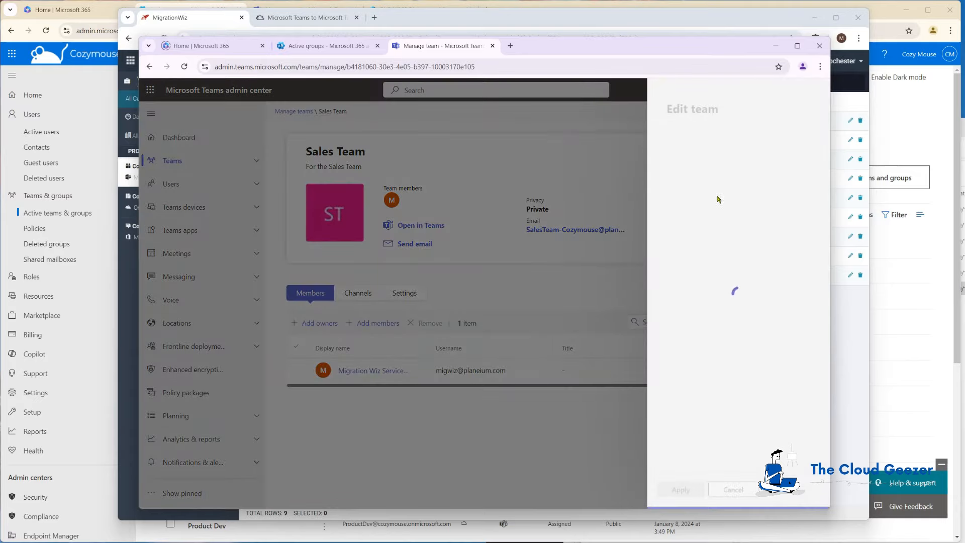
left_click(726, 231)
type("- CozyMouse")
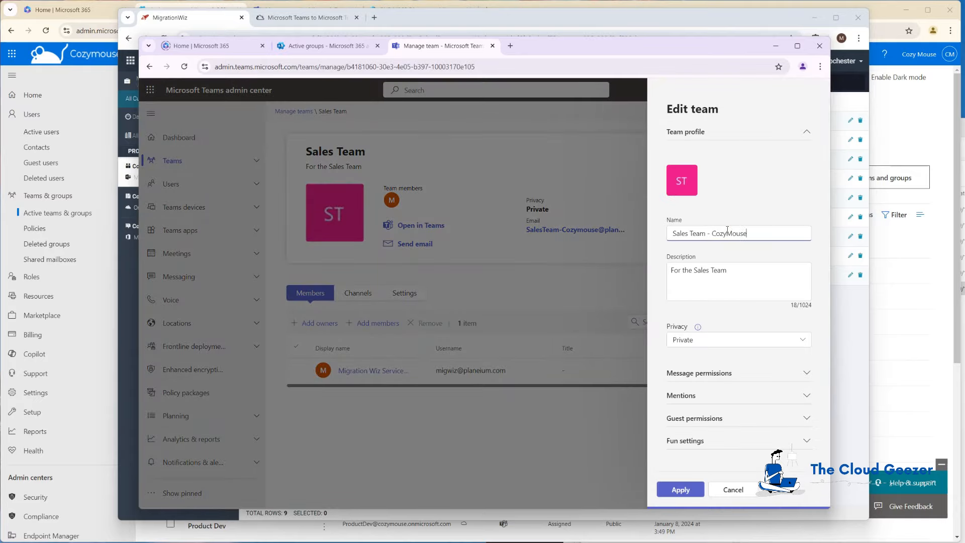
left_click(701, 487)
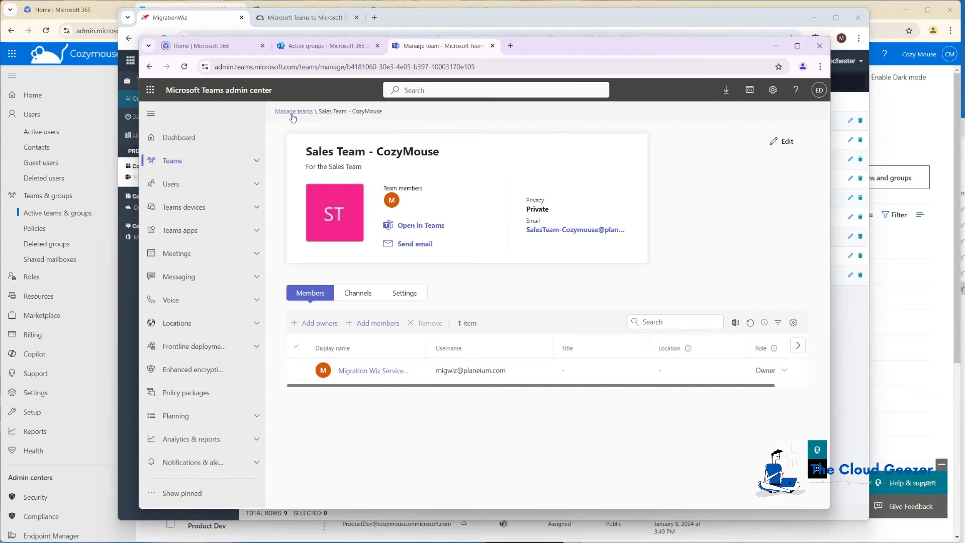
left_click(292, 112)
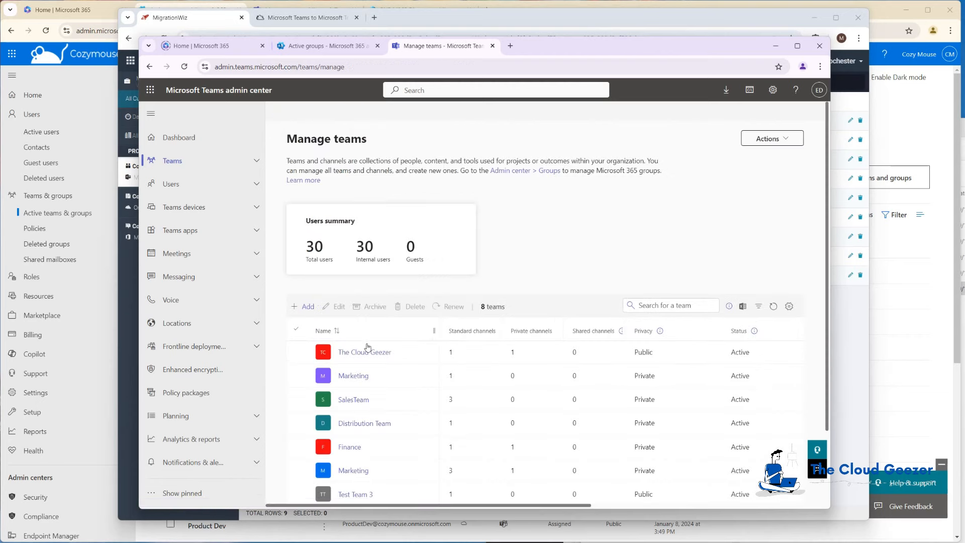
scroll(367, 342, "down", 2)
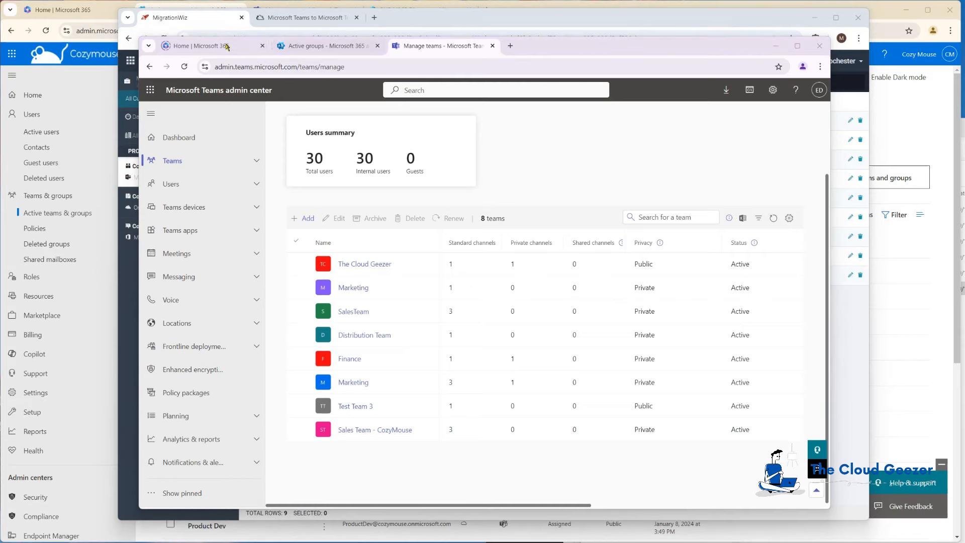
Switch to MigrationWiz and start a full migration of SalesTeam and TestTeam3 with the Migrate Data option and its preselected data types
left_click(212, 19)
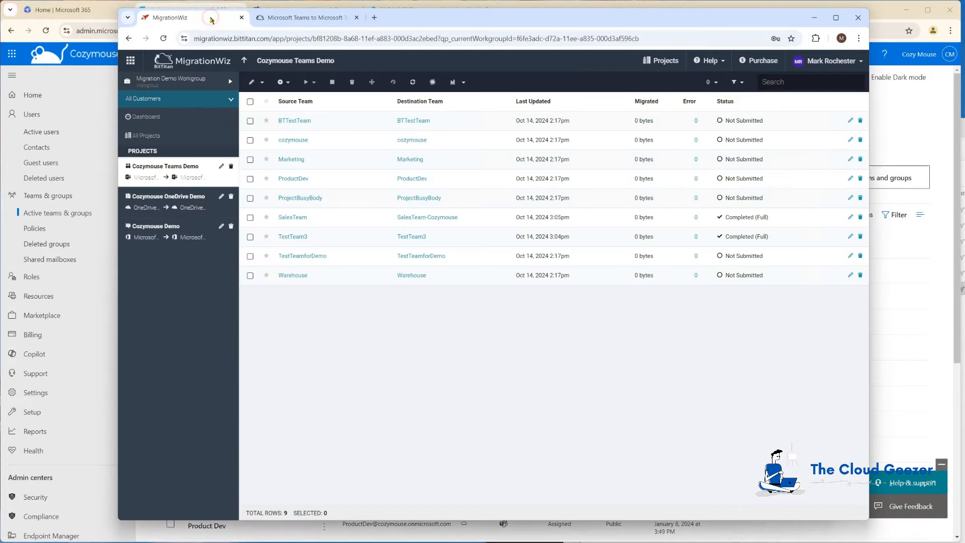
left_click(250, 218)
left_click(250, 237)
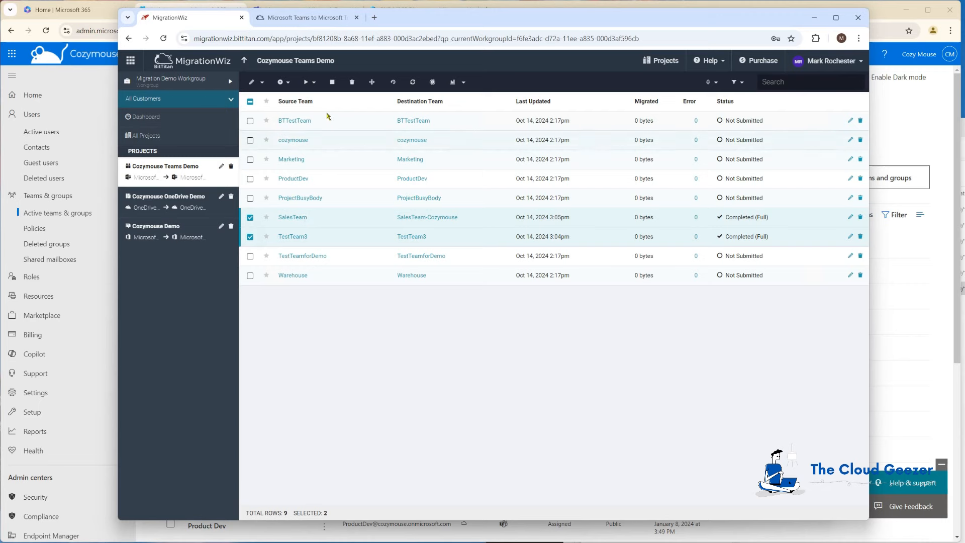
left_click(309, 82)
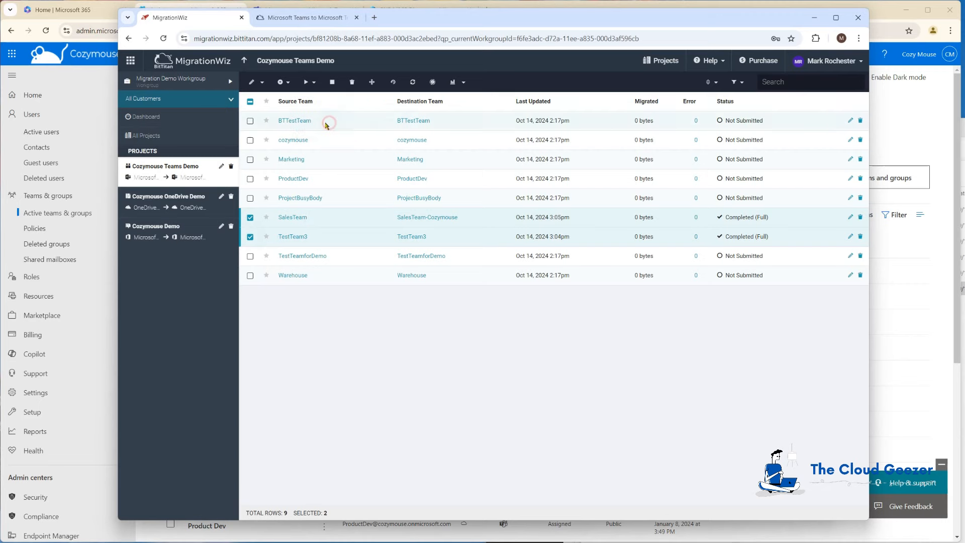
left_click(330, 124)
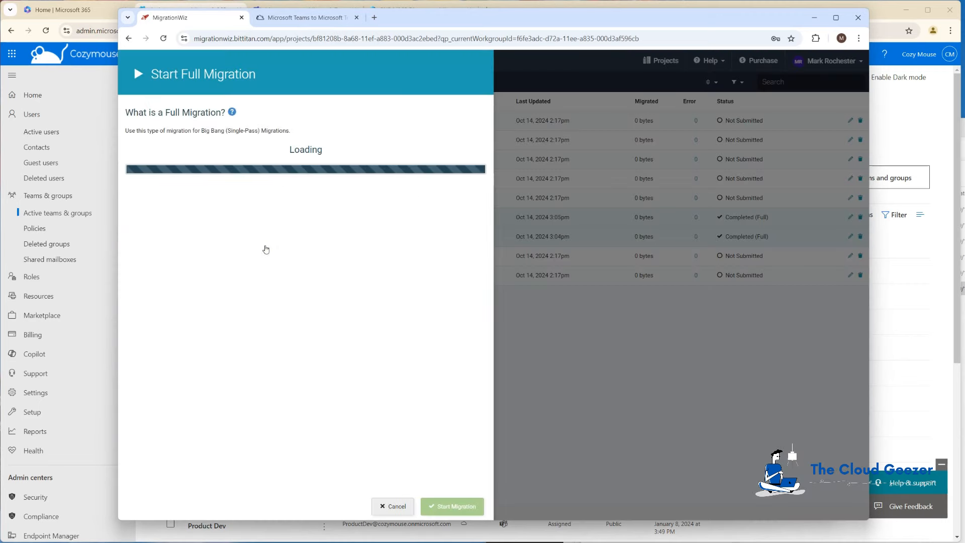
scroll(264, 272, "down", 3)
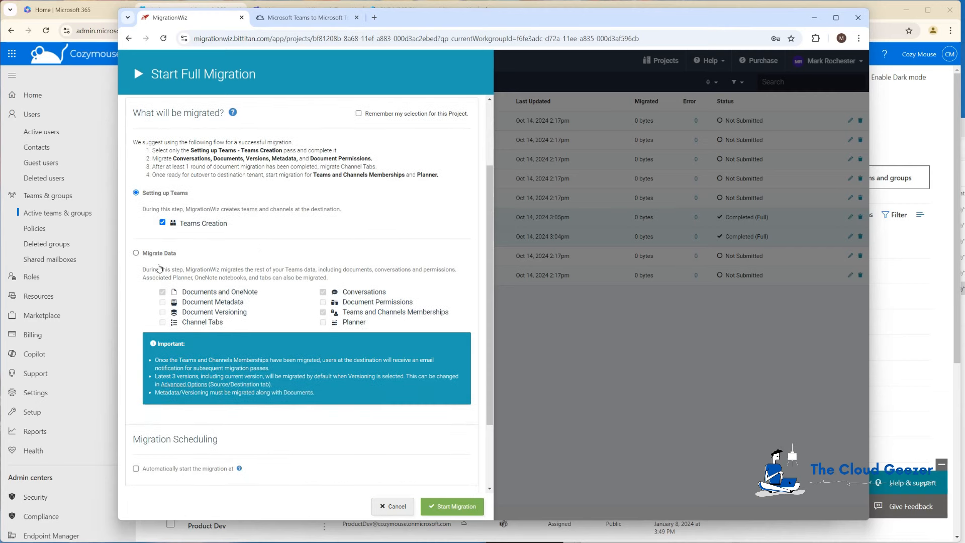
left_click(136, 253)
left_click(454, 508)
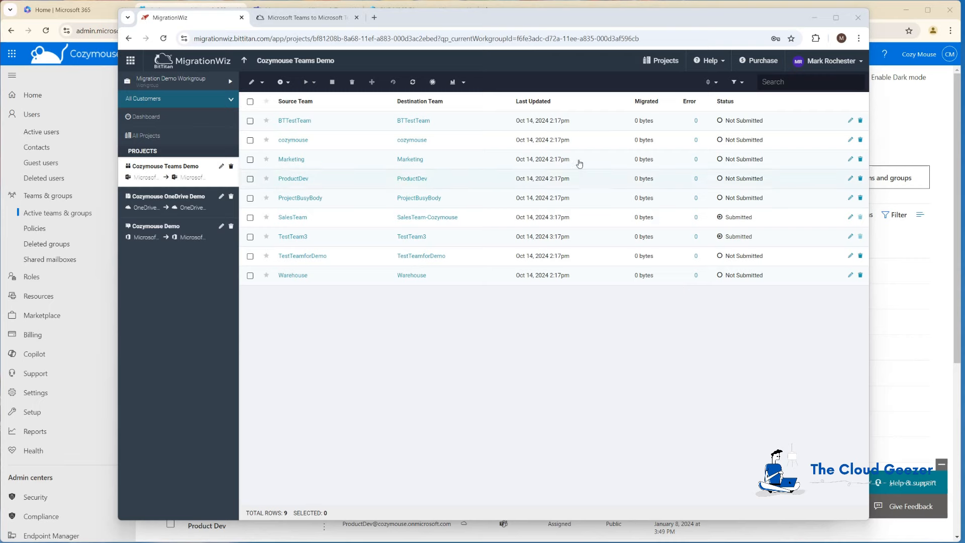
Refresh the project's migration status and review the migration errors of the SalesTeam item
left_click(413, 83)
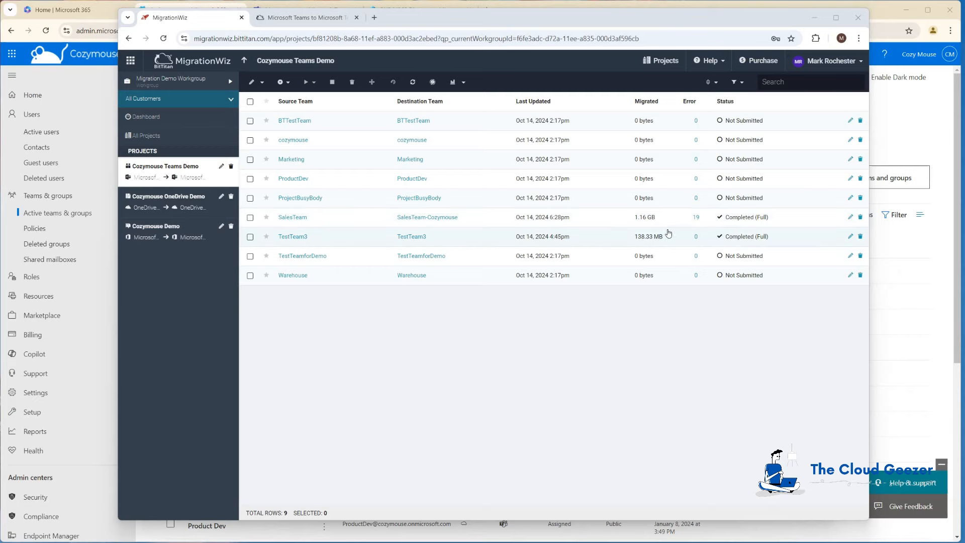
left_click(696, 219)
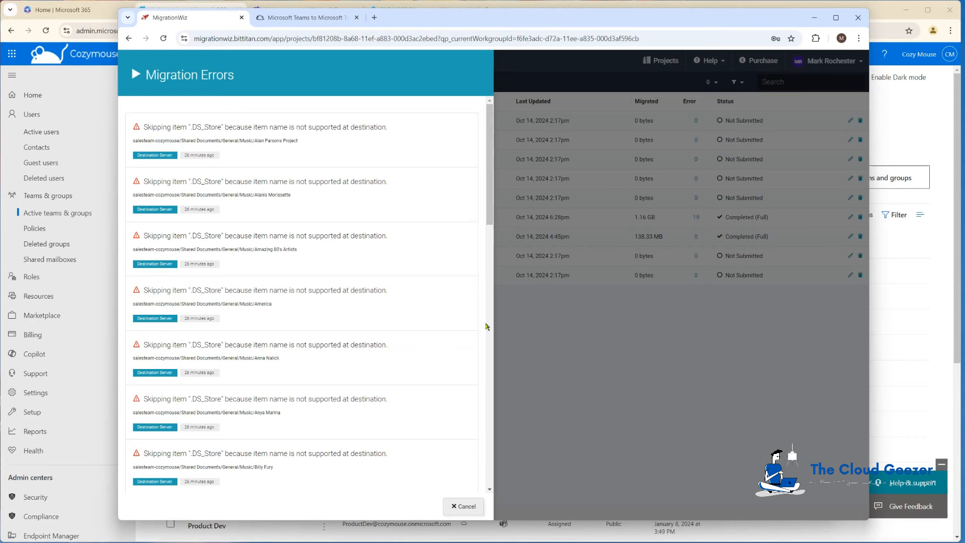
left_click(464, 506)
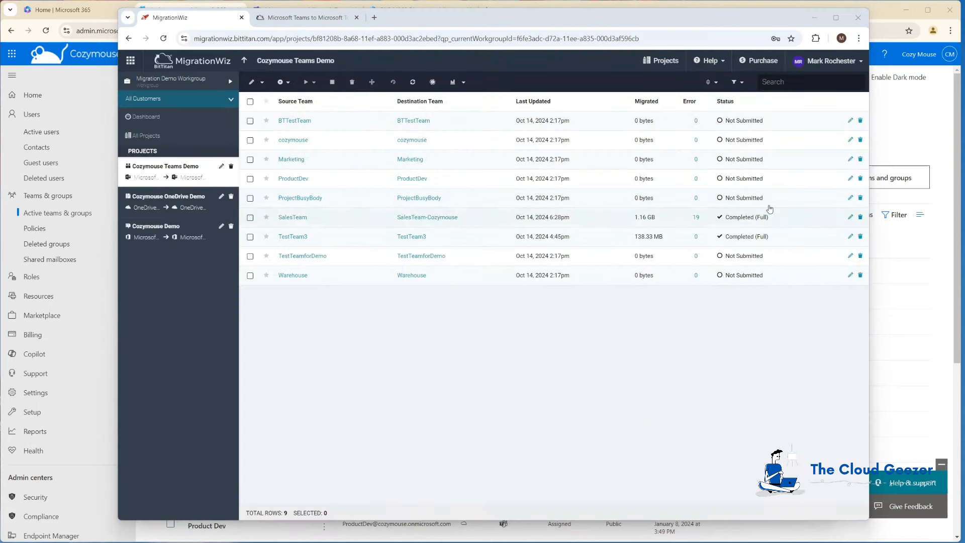
Set up another full migration for SalesTeam and TestTeam3 with the Migrate Data option
left_click(249, 217)
left_click(250, 236)
left_click(313, 82)
left_click(330, 123)
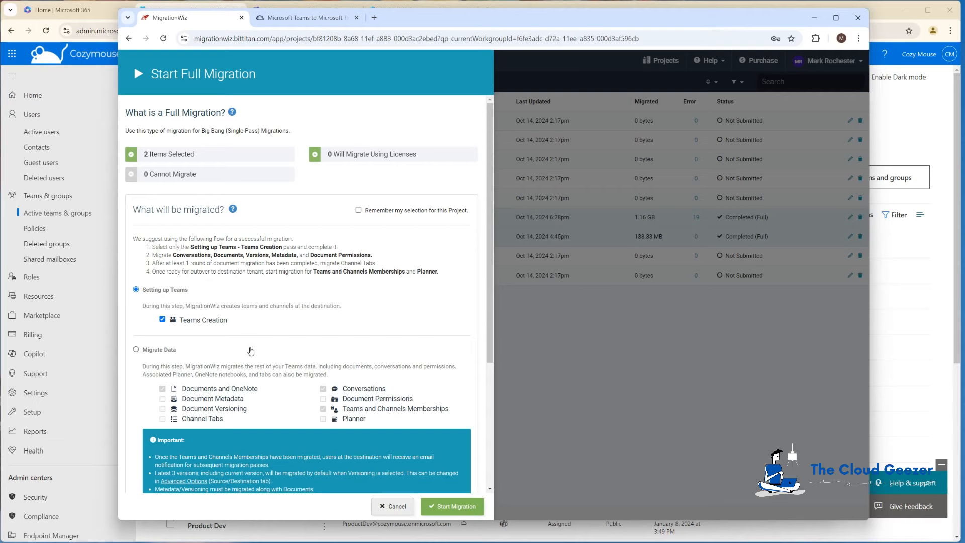
scroll(251, 352, "down", 3)
left_click(136, 206)
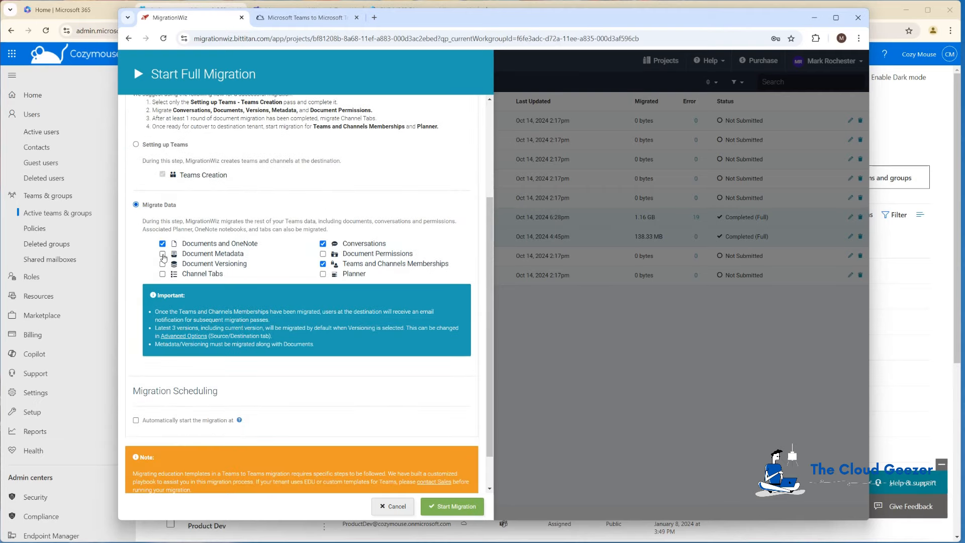
Add Document Metadata, Document Versioning, Channel Tabs, Document Permissions and Planner to the data types, accept the permissions warning, and start the migration
left_click(162, 254)
left_click(163, 264)
left_click(162, 274)
left_click(322, 254)
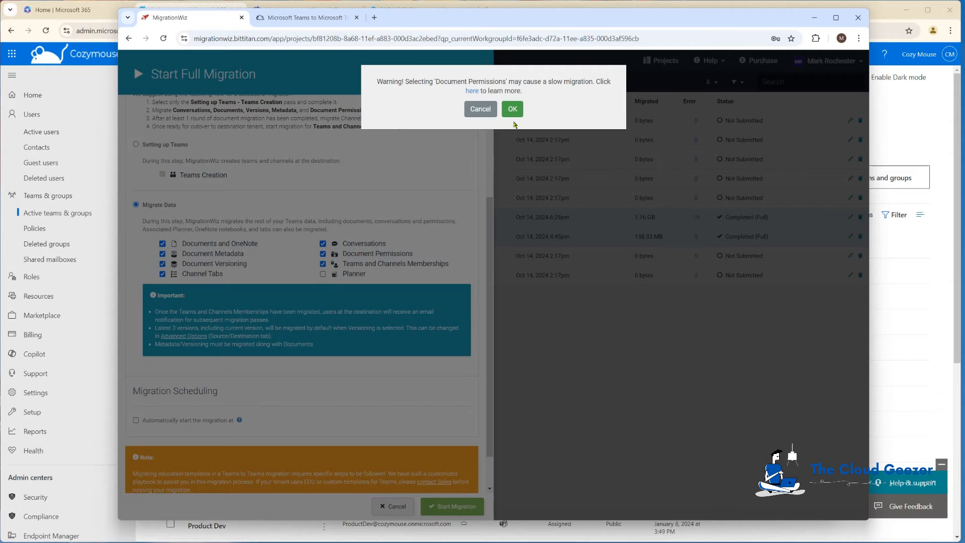
left_click(513, 116)
left_click(324, 277)
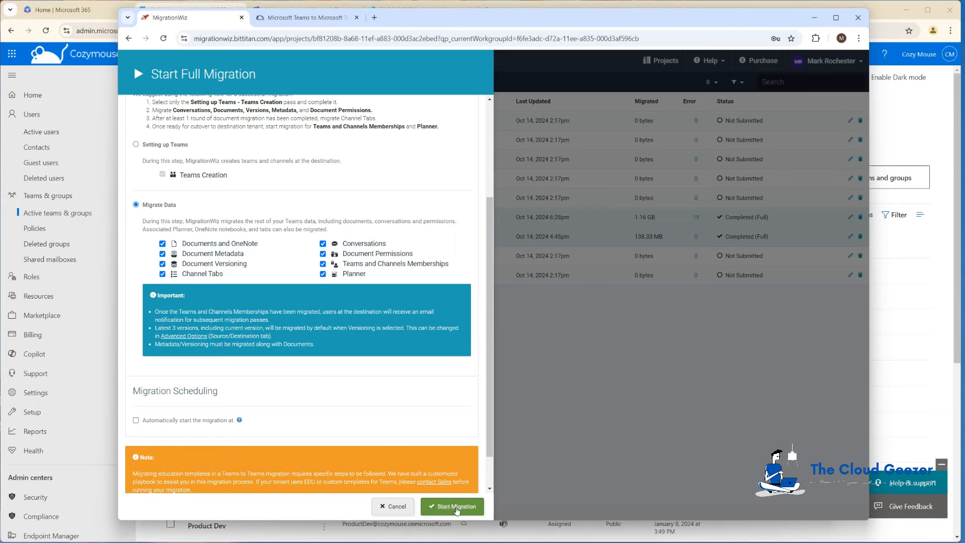
left_click(451, 507)
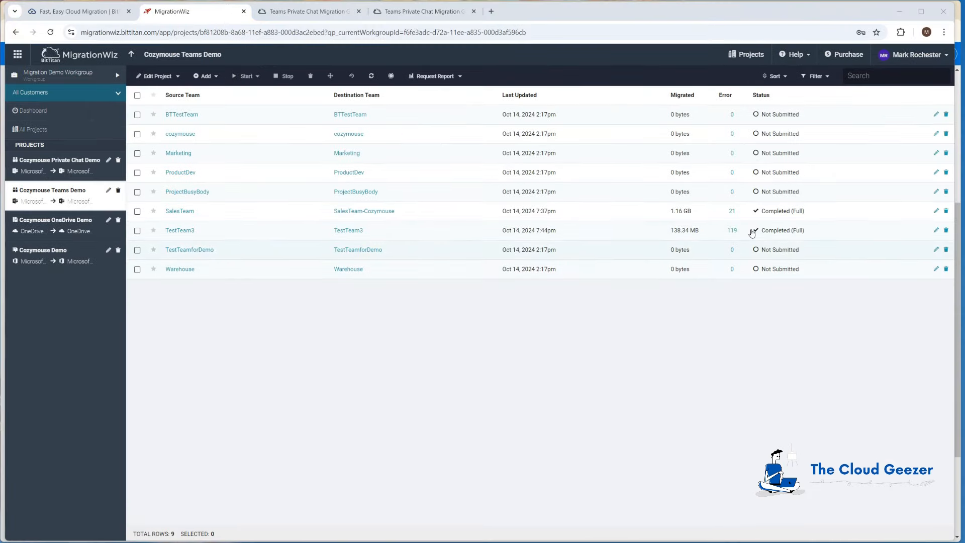
Review the SalesTeam item's error list from the latest migration pass and close it
left_click(732, 211)
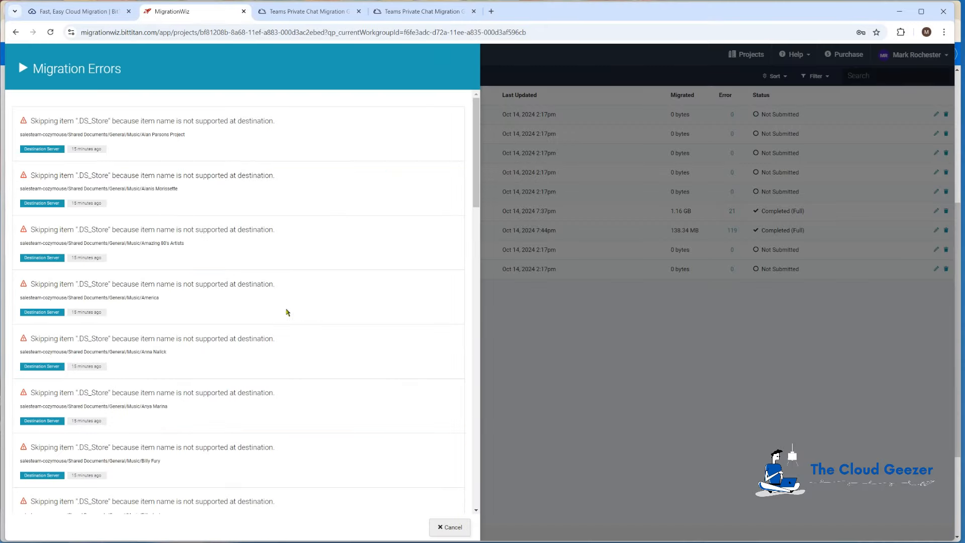
left_click(445, 526)
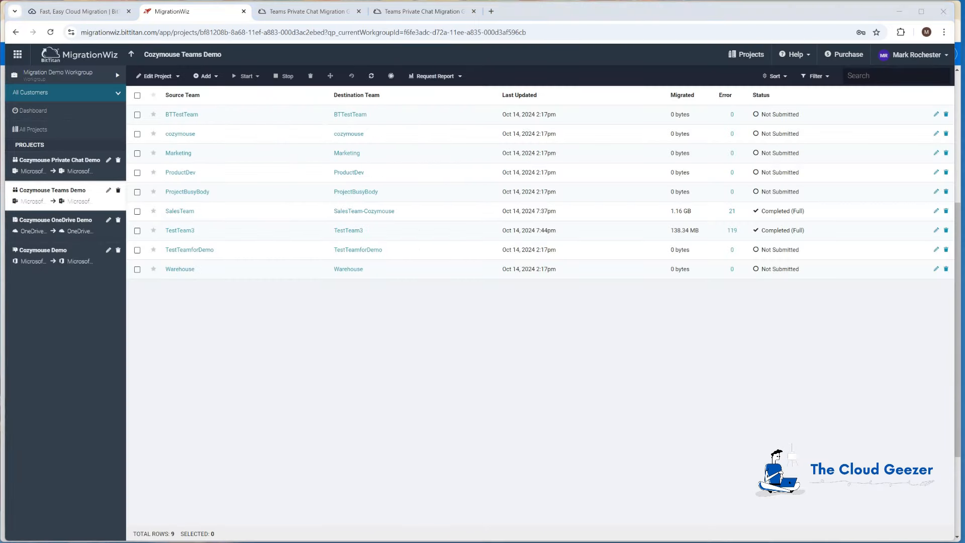
Switch to the Microsoft Teams window and check the posts and the MySQL and Music folders in the General channel of Sales Team - CozyMouse
left_click_drag(650, 542, 630, 139)
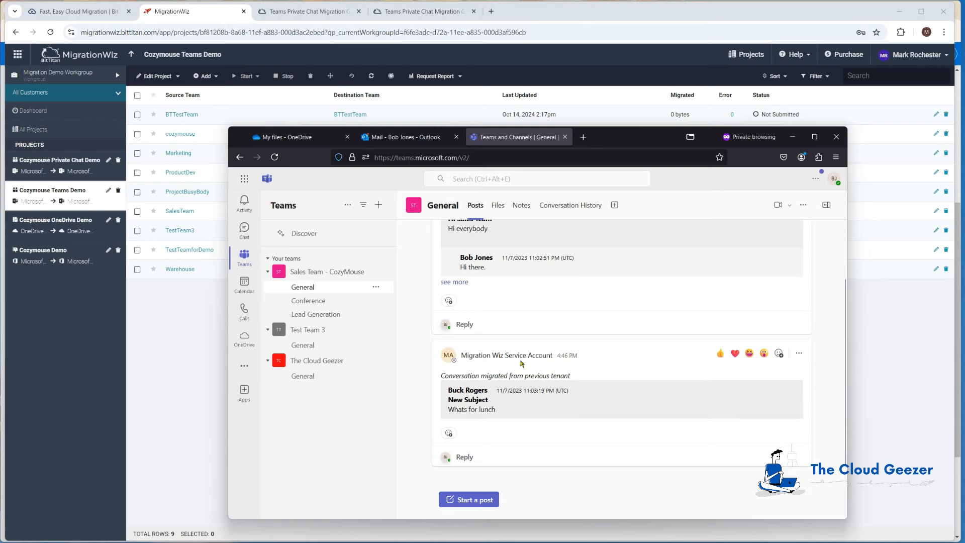
scroll(521, 362, "up", 3)
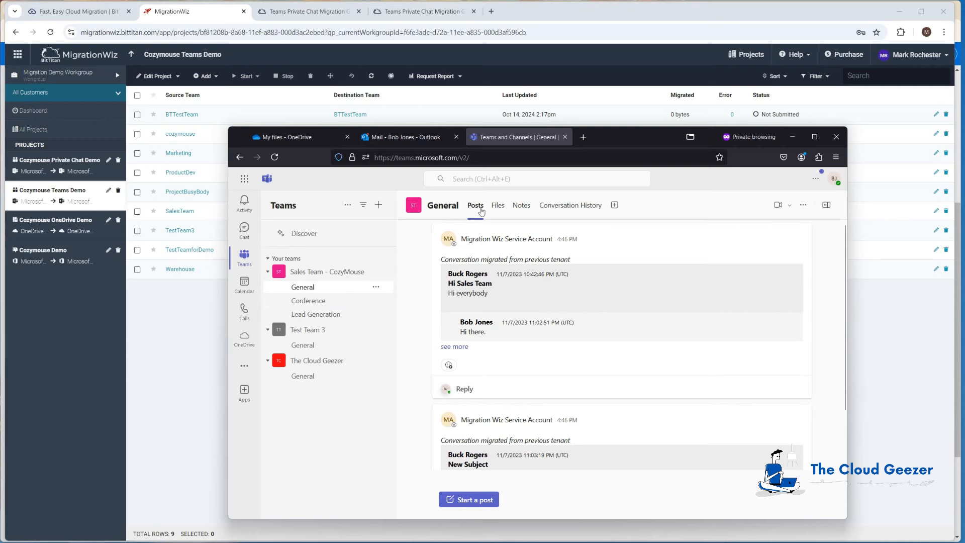
left_click(498, 209)
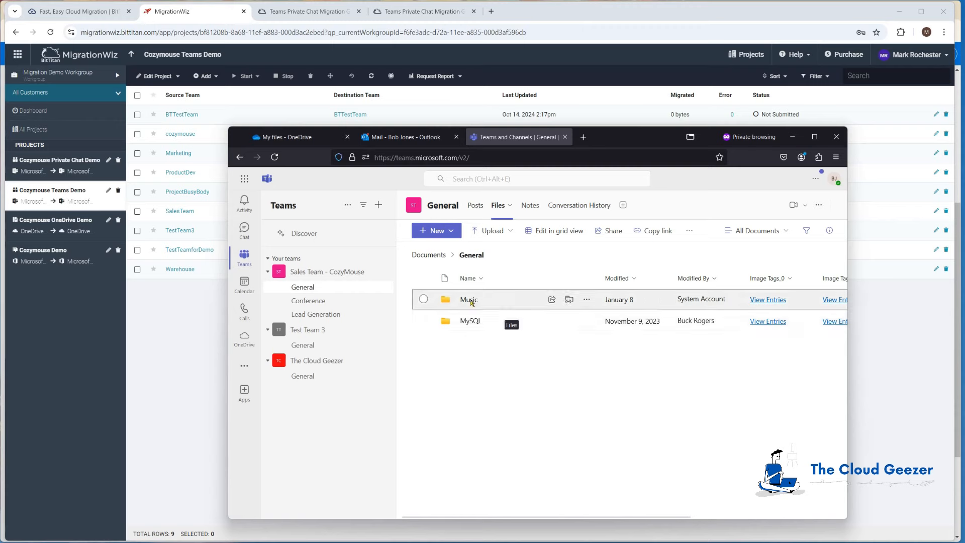
left_click(472, 322)
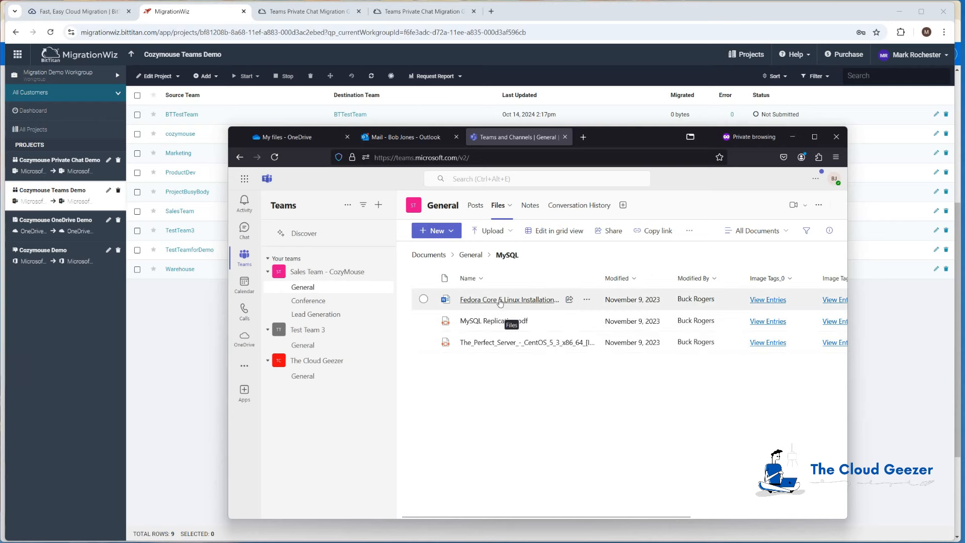
left_click(471, 255)
left_click(472, 302)
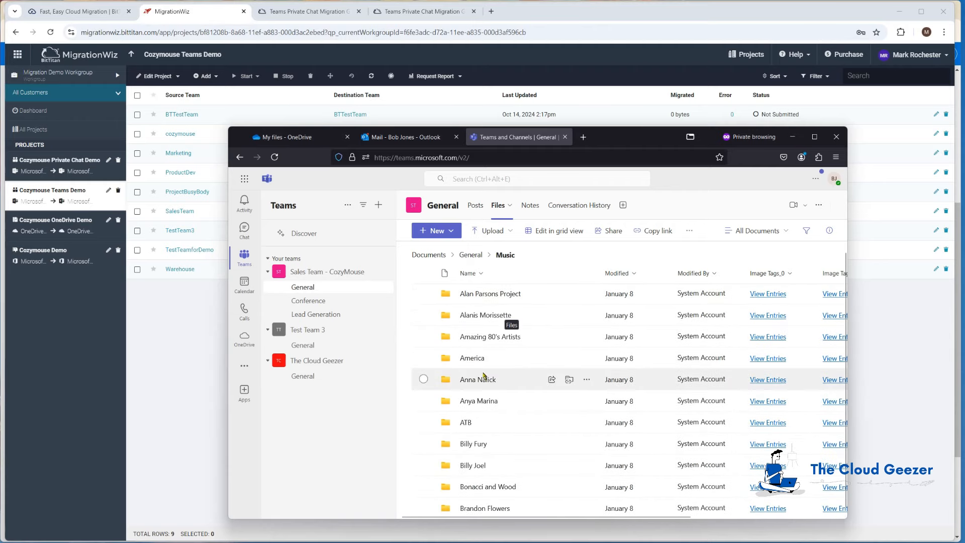
left_click(485, 379)
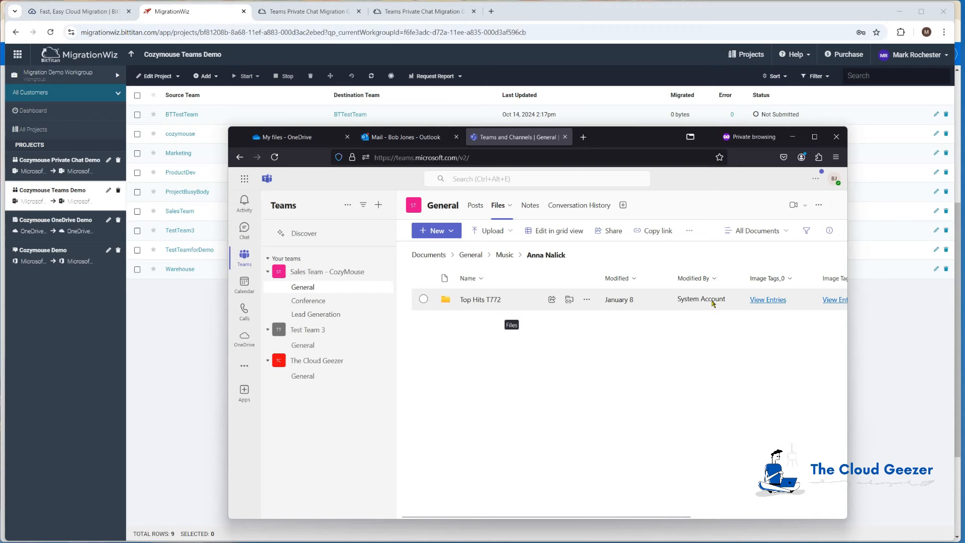
left_click(470, 255)
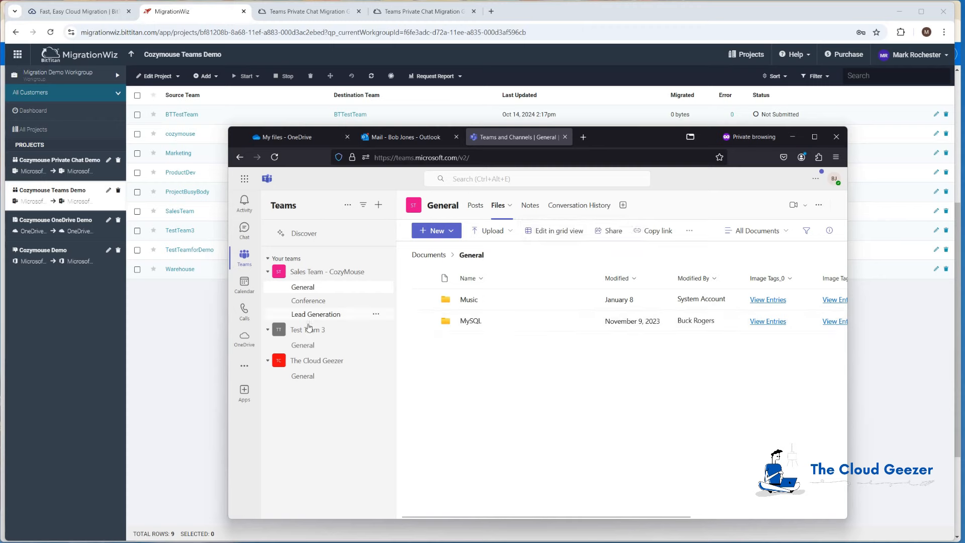
Check the Conference channel's migrated posts and the files in its Sales Conference 2023 folder
left_click(309, 300)
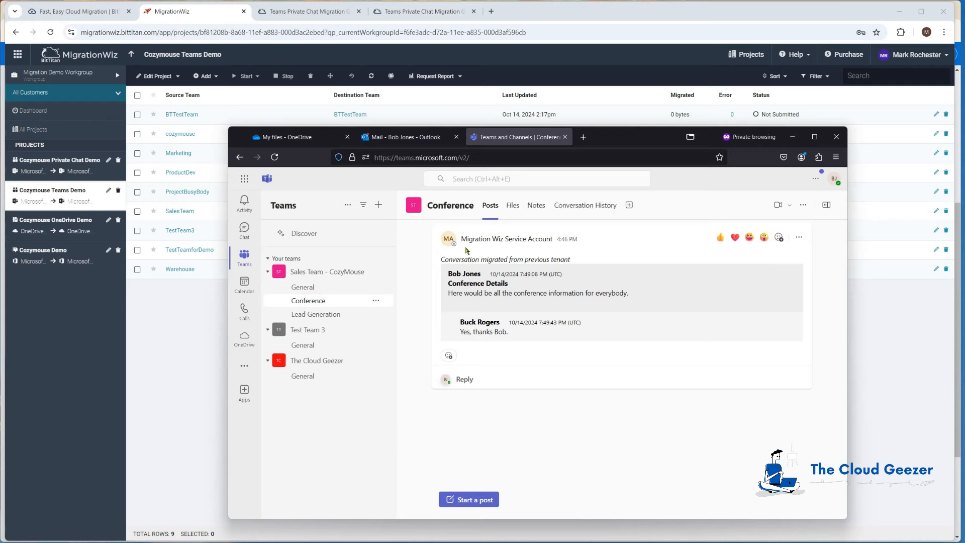
left_click(513, 205)
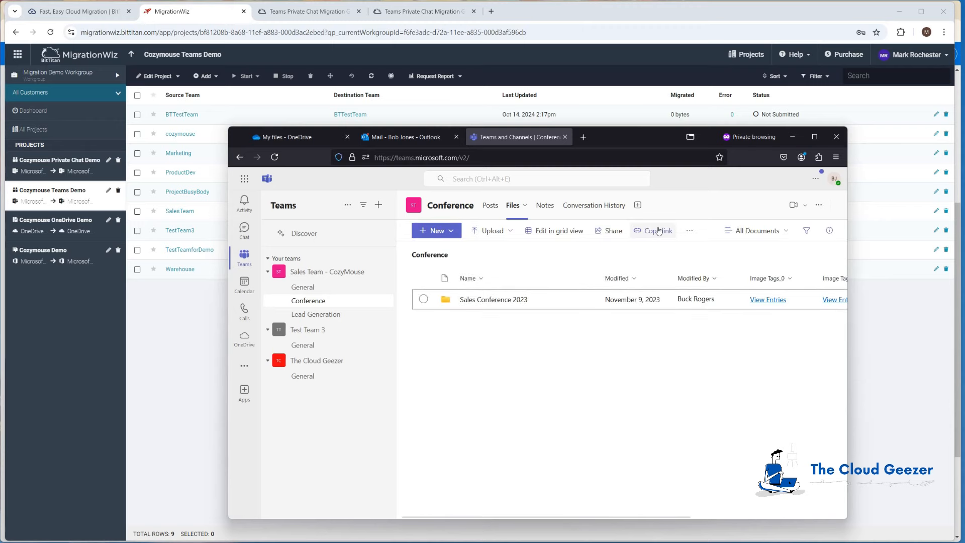
left_click(500, 300)
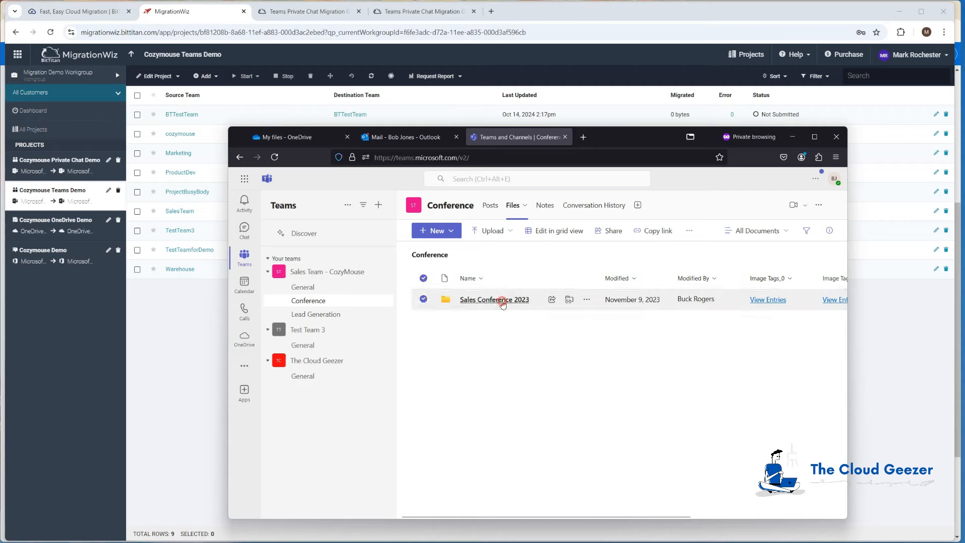
left_click(510, 300)
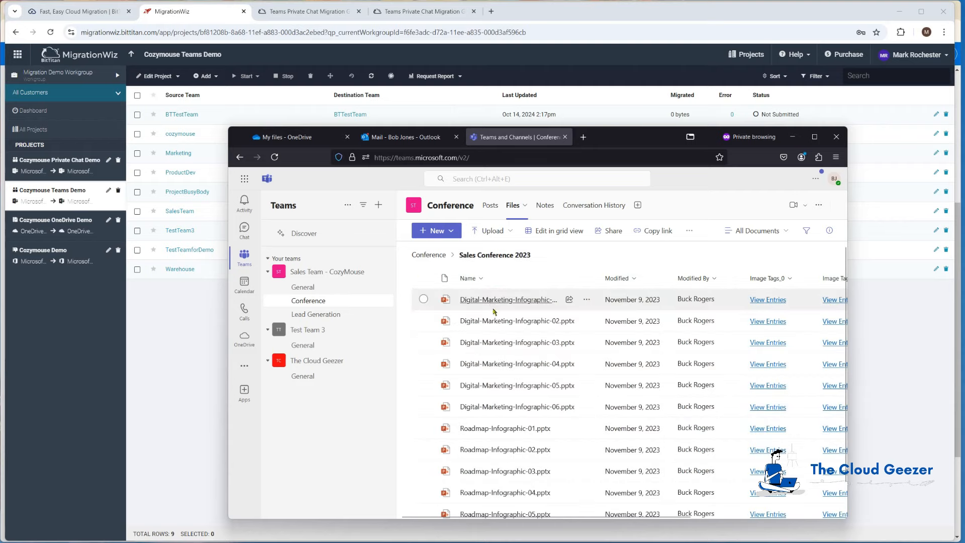
scroll(504, 385, "down", 1)
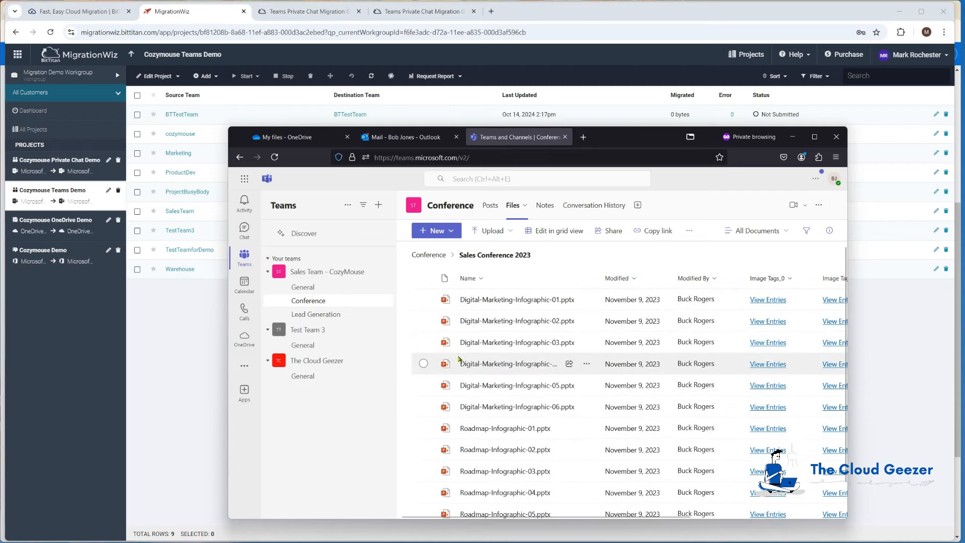
Check the posts and files in Test Team 3's General channel, and return to the MigrationWiz project
left_click(308, 346)
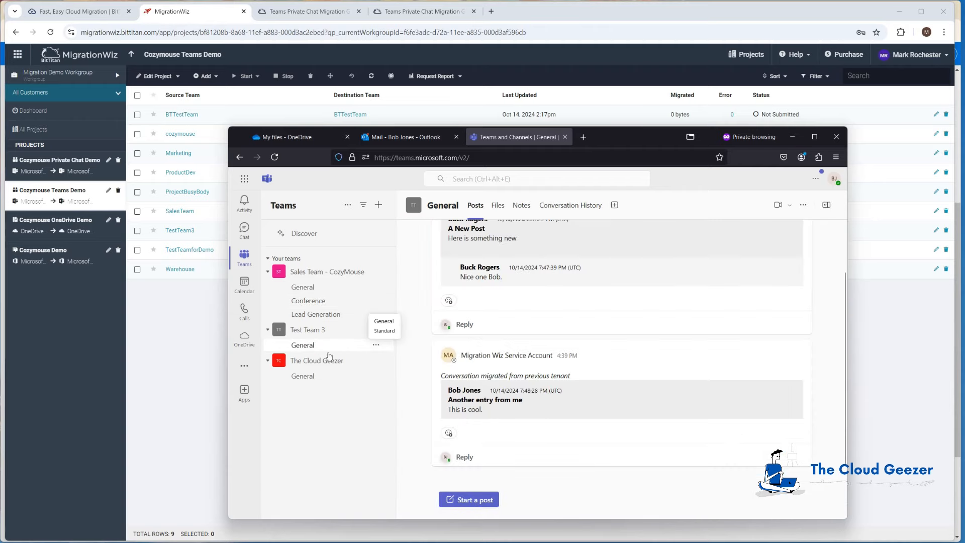
scroll(545, 409, "up", 2)
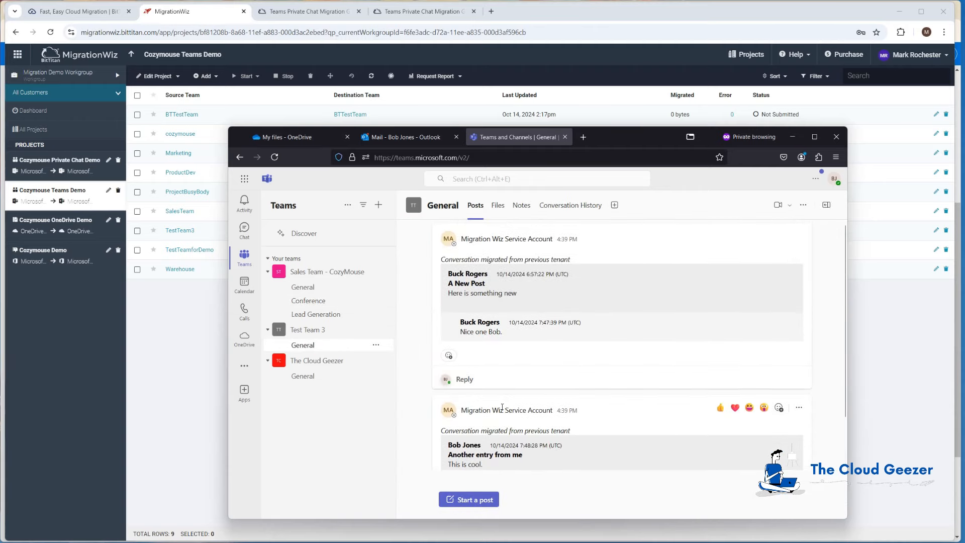
scroll(498, 274, "down", 2)
left_click(498, 210)
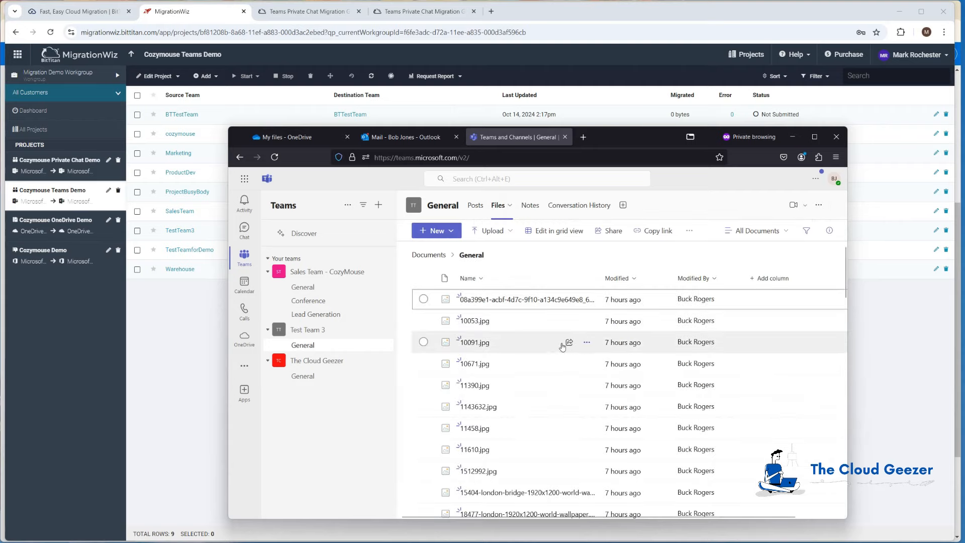
scroll(562, 344, "down", 5)
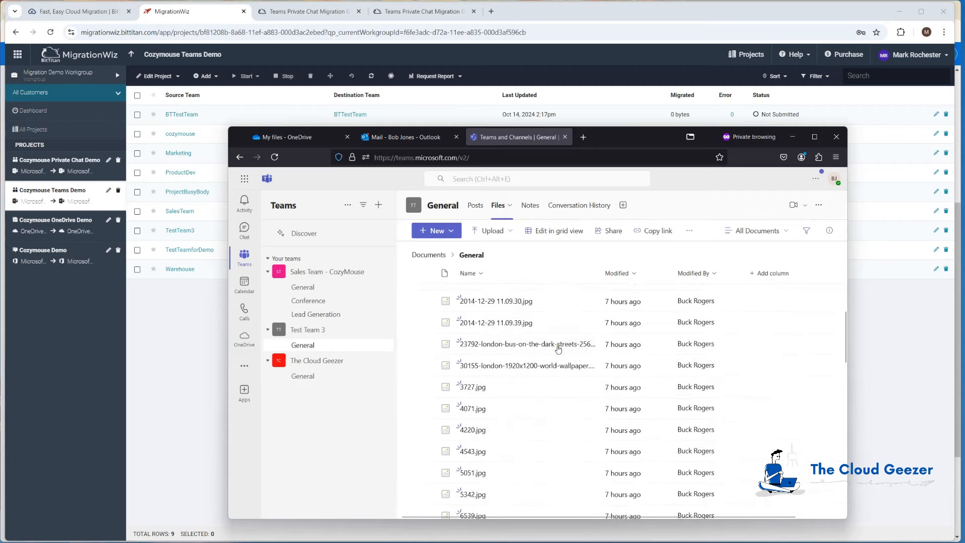
scroll(562, 345, "up", 5)
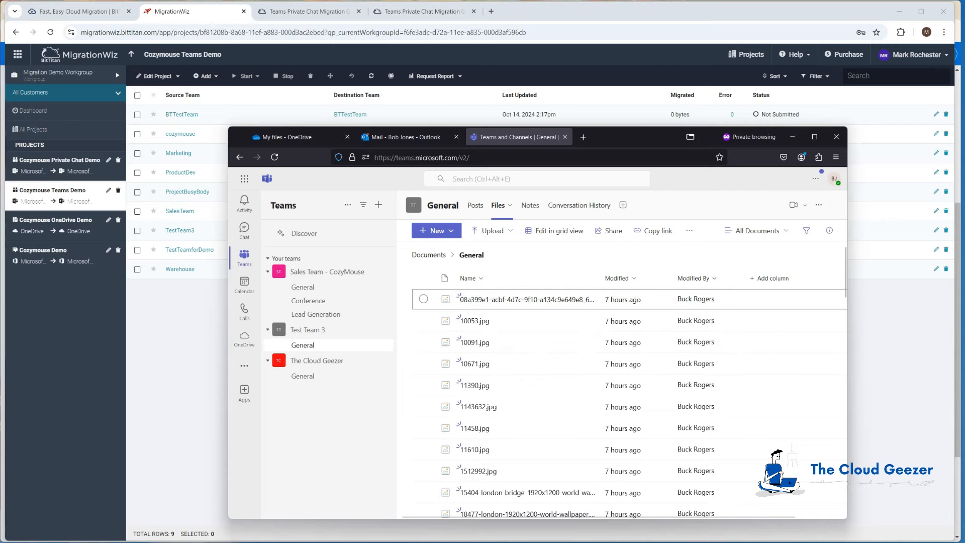
left_click(793, 137)
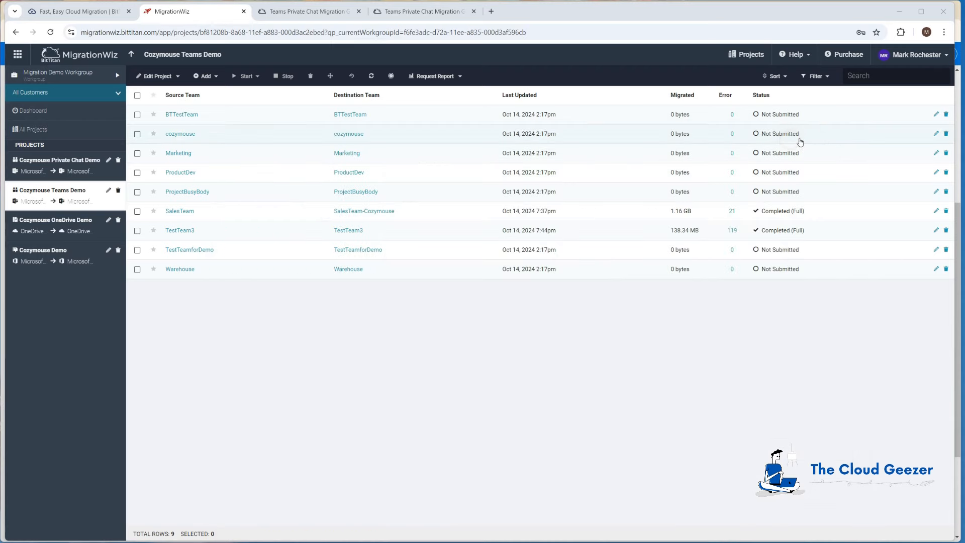